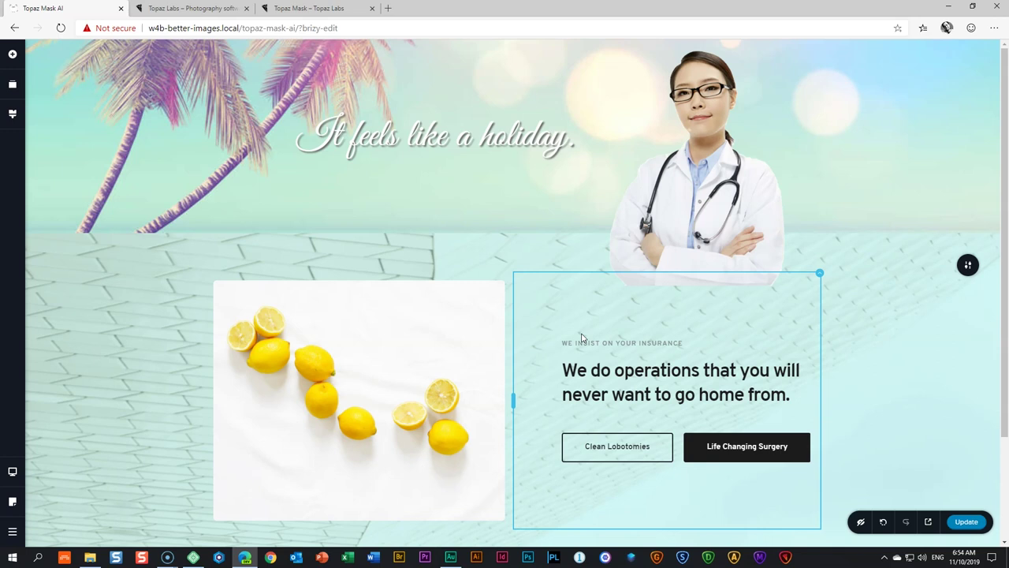
Select the doctor cutout and lemon photo blocks on the Brizy page, then open the live preview.
left_click(563, 337)
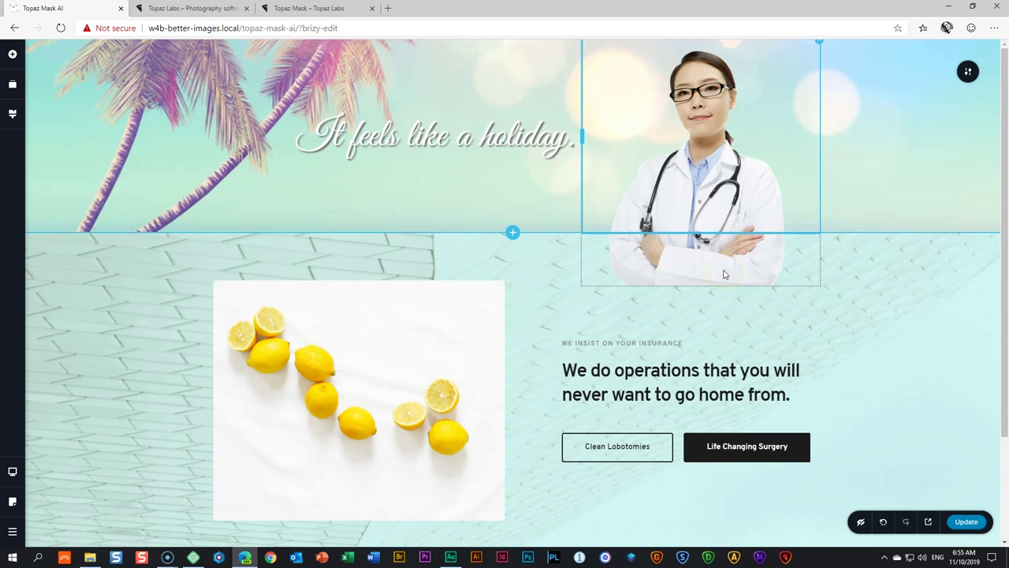
left_click(761, 255)
left_click(706, 164)
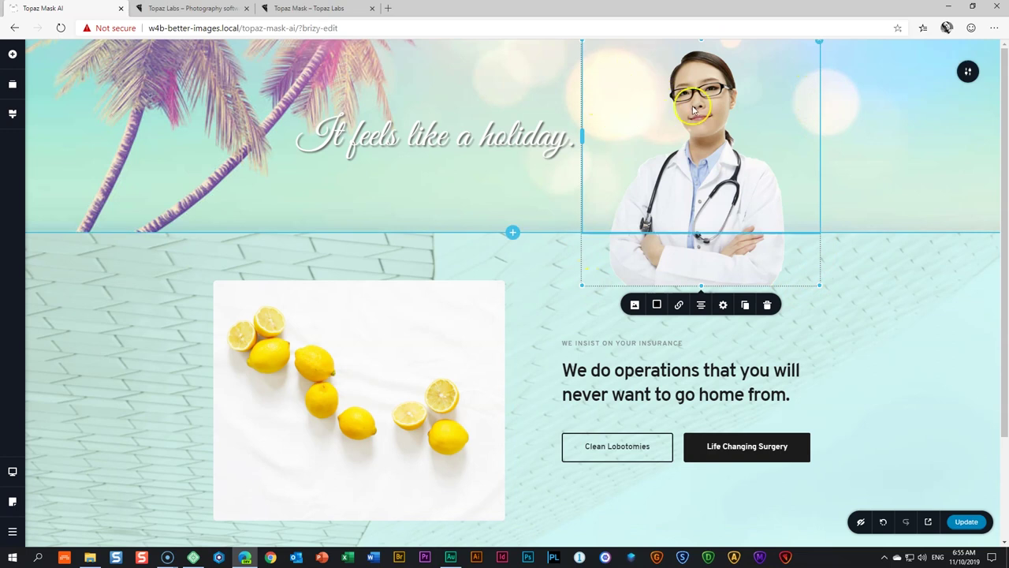
left_click(388, 344)
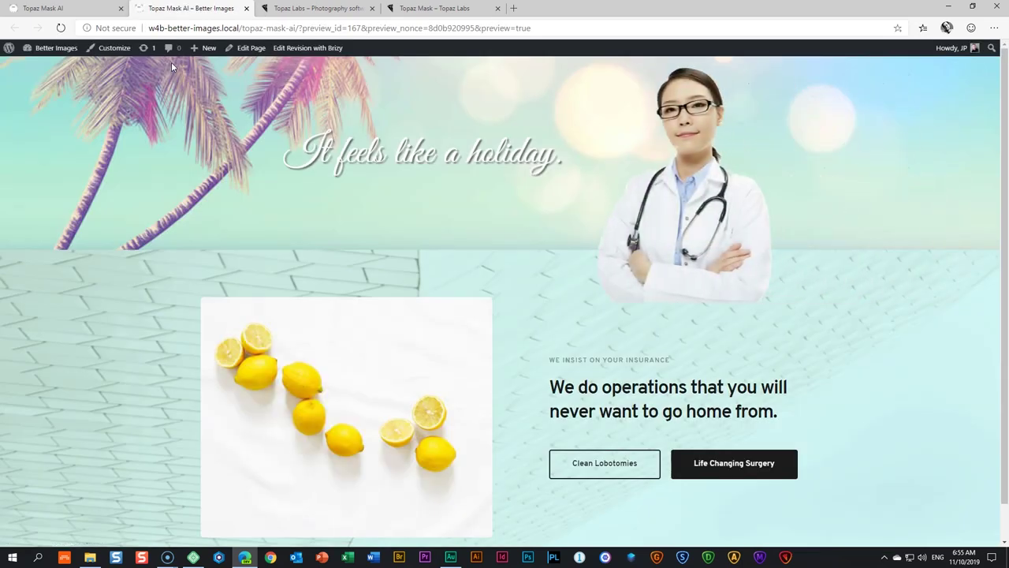
Switch from the Mask AI app back to the browser and go to the Topaz Labs tab.
left_click(760, 557)
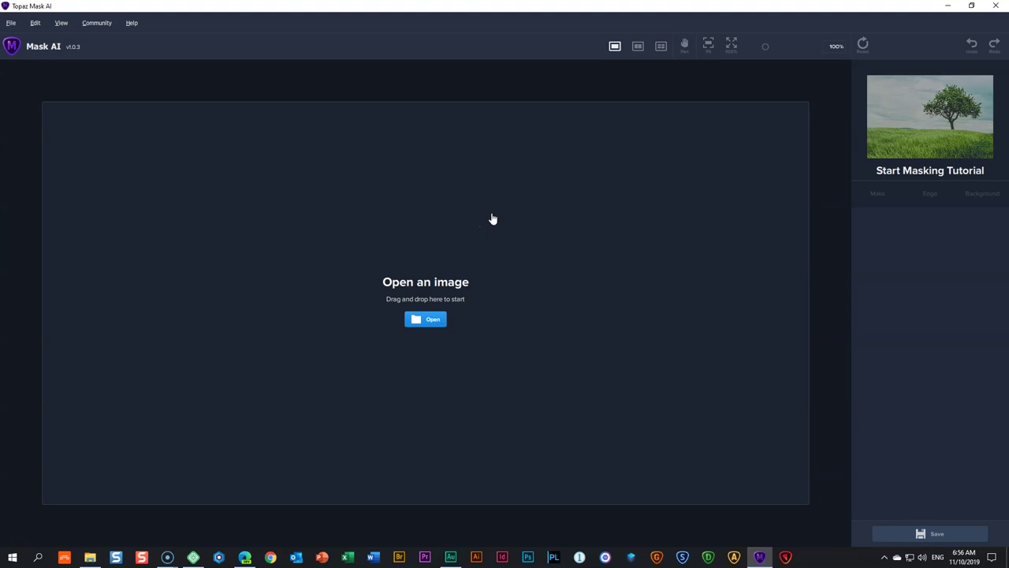
left_click(244, 557)
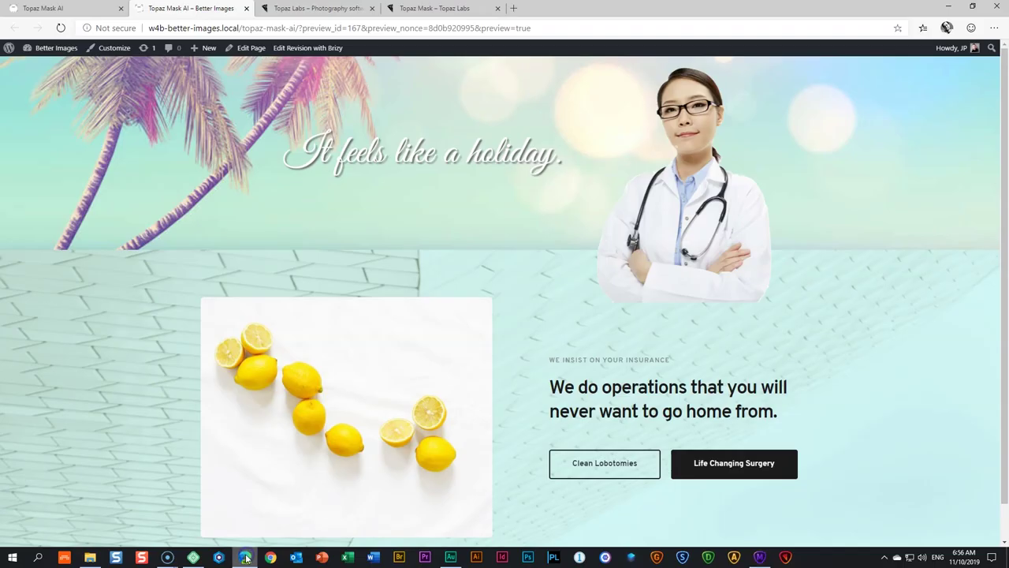
left_click(325, 8)
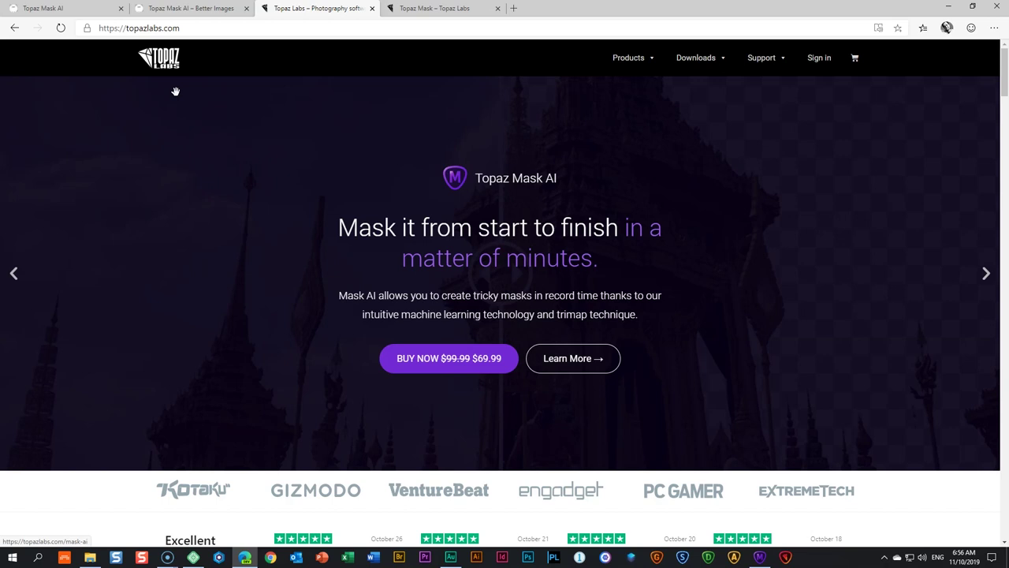
Scroll through the Mask AI product page to review its features.
left_click(473, 7)
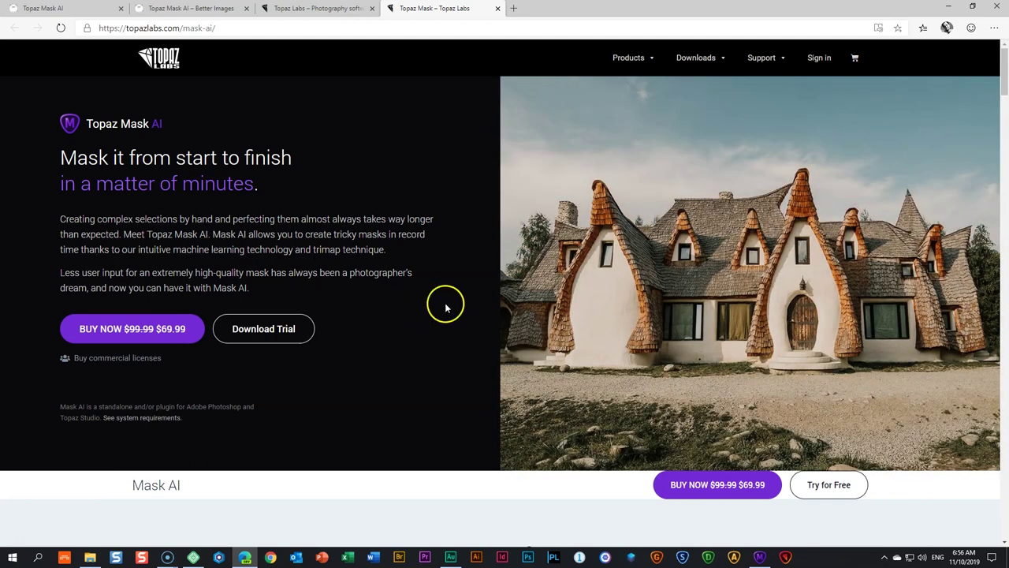
scroll(444, 304, "down", 4)
scroll(444, 307, "down", 10)
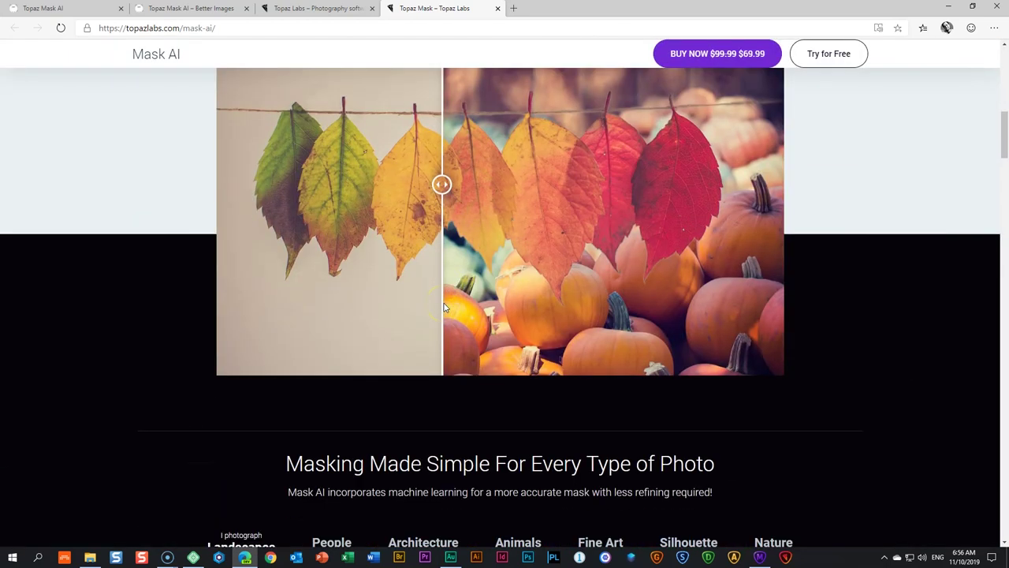
scroll(444, 313, "down", 10)
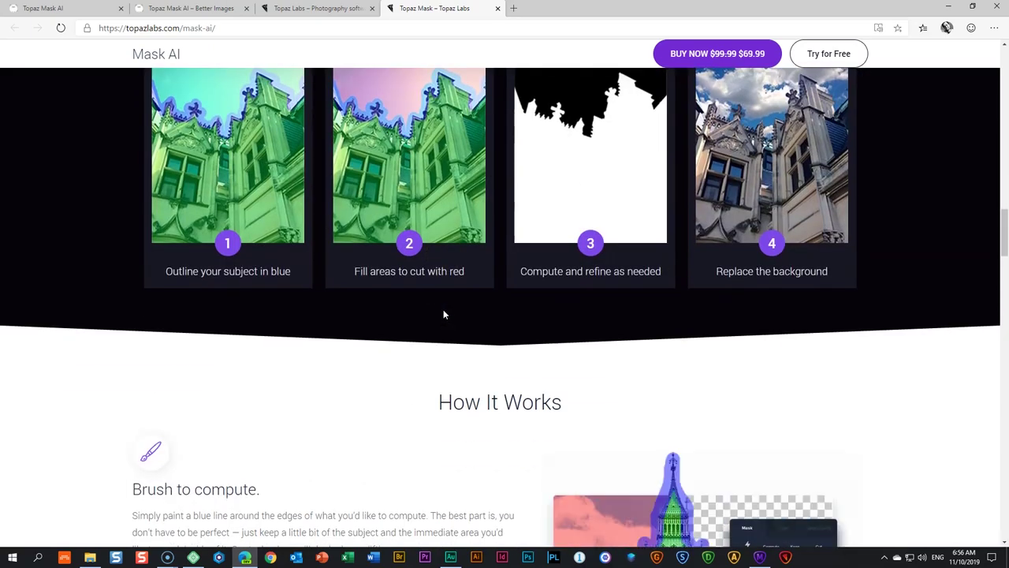
scroll(443, 313, "down", 10)
scroll(443, 315, "down", 12)
scroll(443, 315, "down", 12)
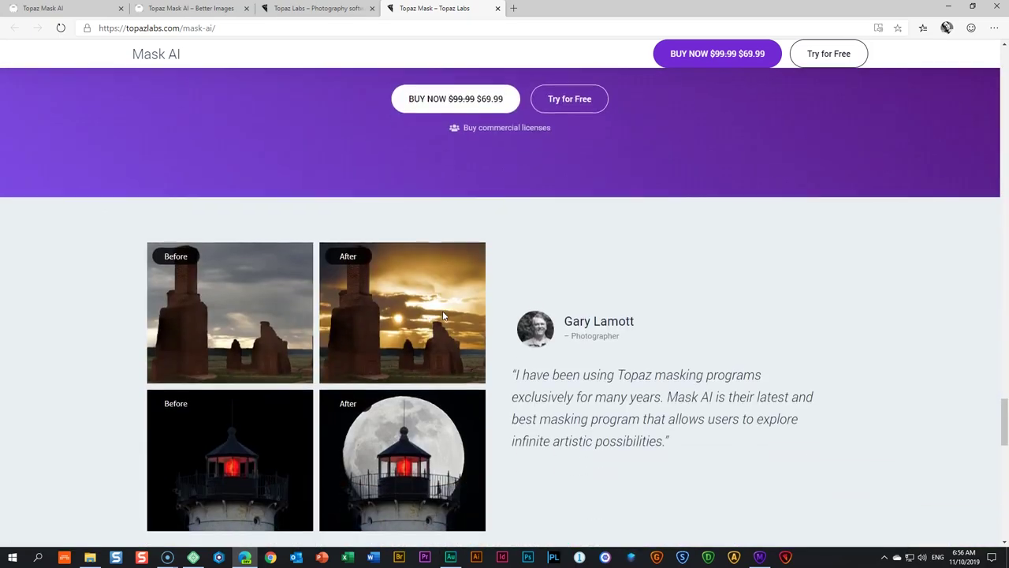
scroll(443, 310, "down", 5)
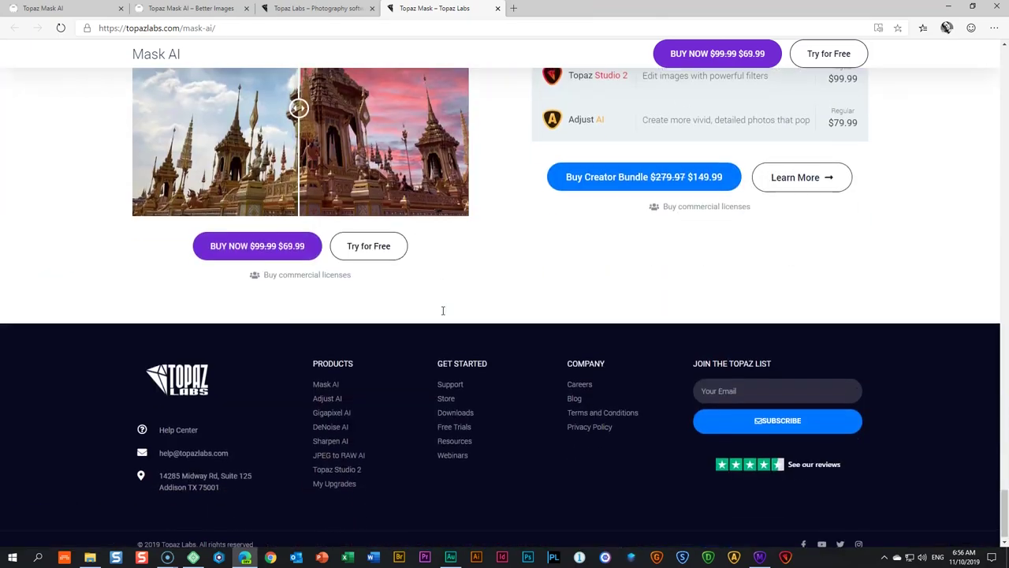
Bring Topaz Mask AI forward and open the Downloads > Mask AI folder of three sample photos.
scroll(443, 311, "up", 9)
scroll(442, 315, "up", 20)
scroll(442, 315, "up", 10)
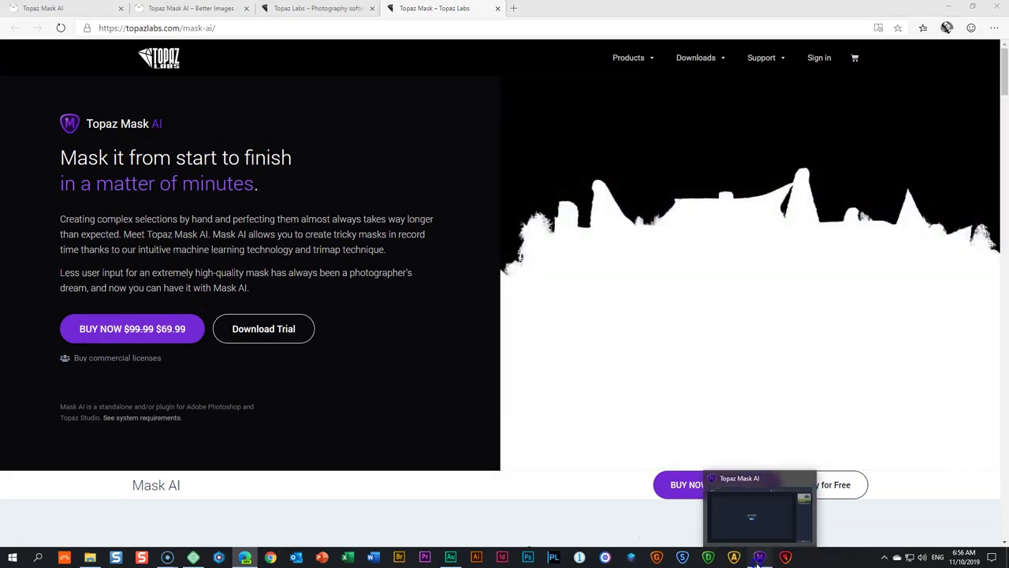
left_click(760, 557)
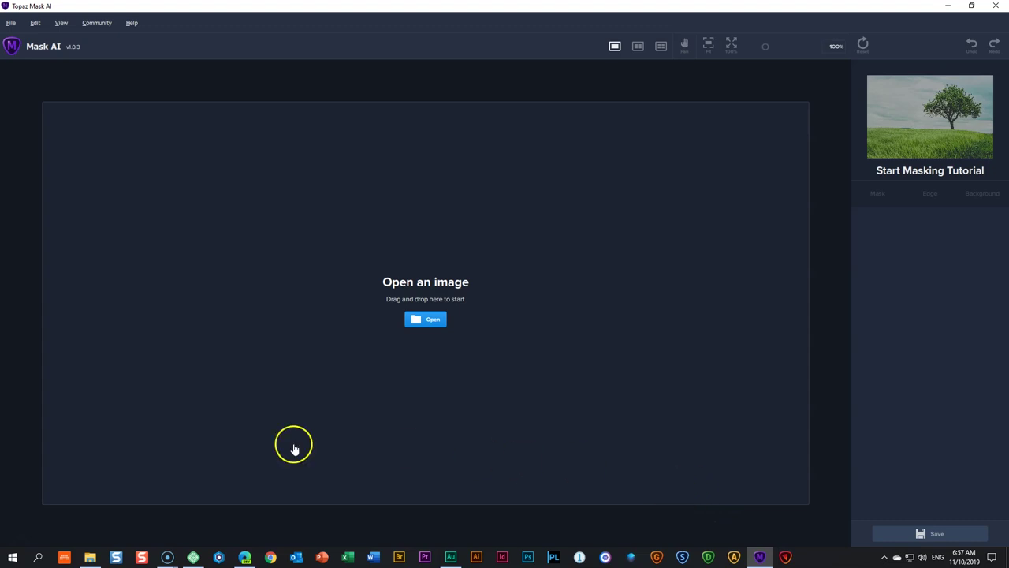
left_click(90, 558)
Open the doctor photo in Photos and step through to the lion cub and apple (1932230.jpg) images.
double_click(332, 265)
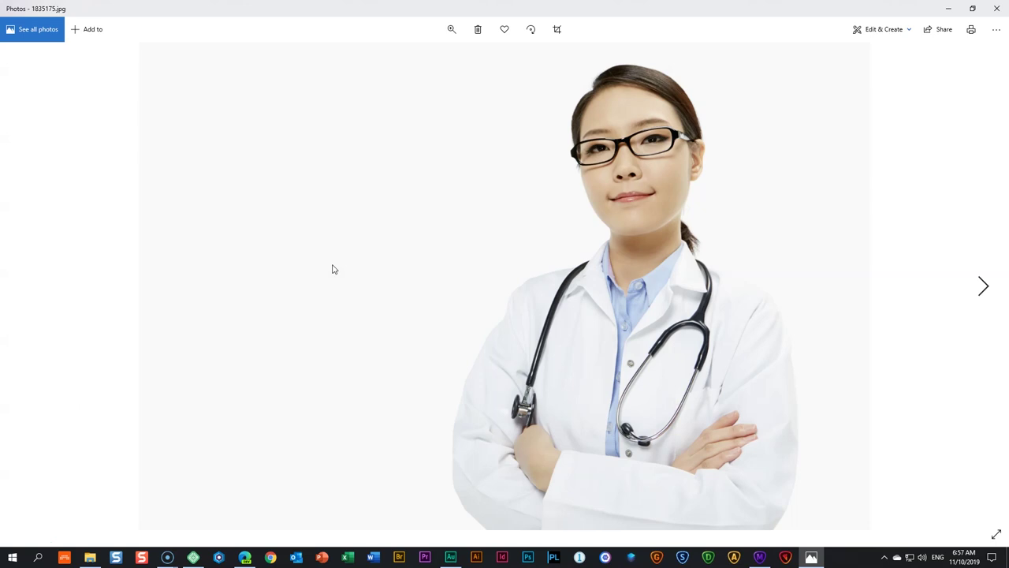
left_click(287, 225)
key("Right")
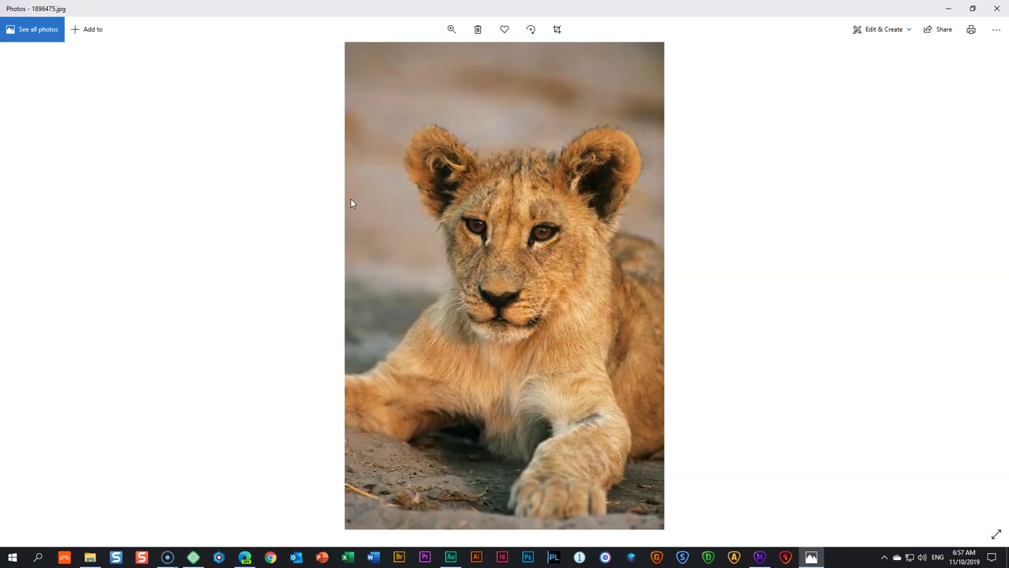
key("Right")
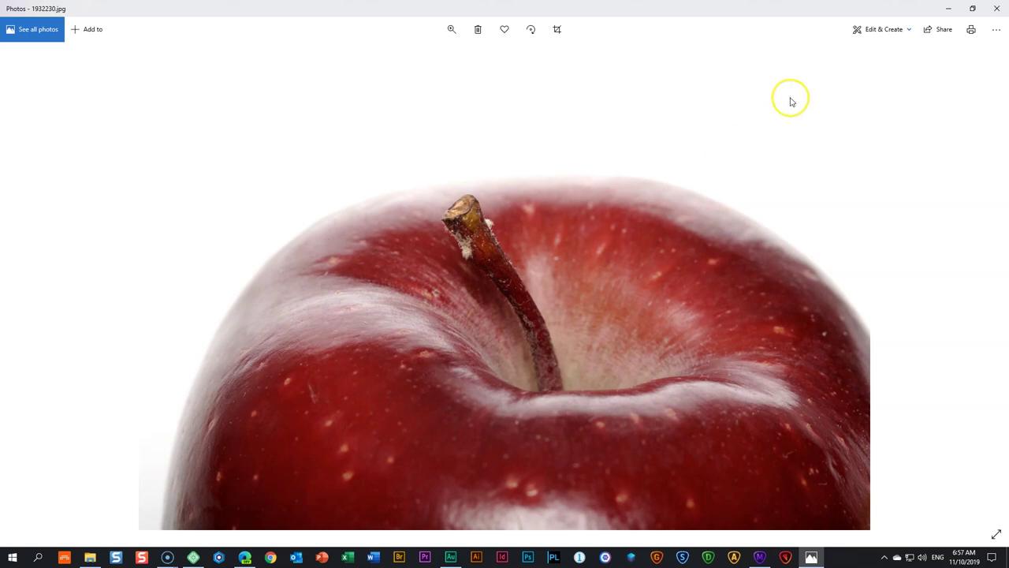
Close Photos and drag the doctor photo from File Explorer onto the Mask AI canvas.
left_click(997, 8)
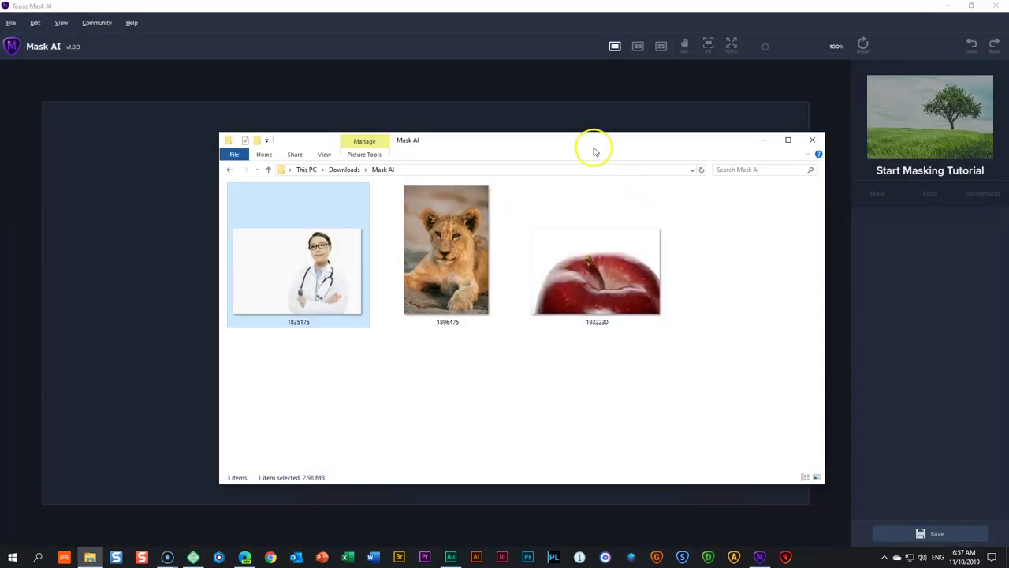
left_click_drag(592, 154, 688, 172)
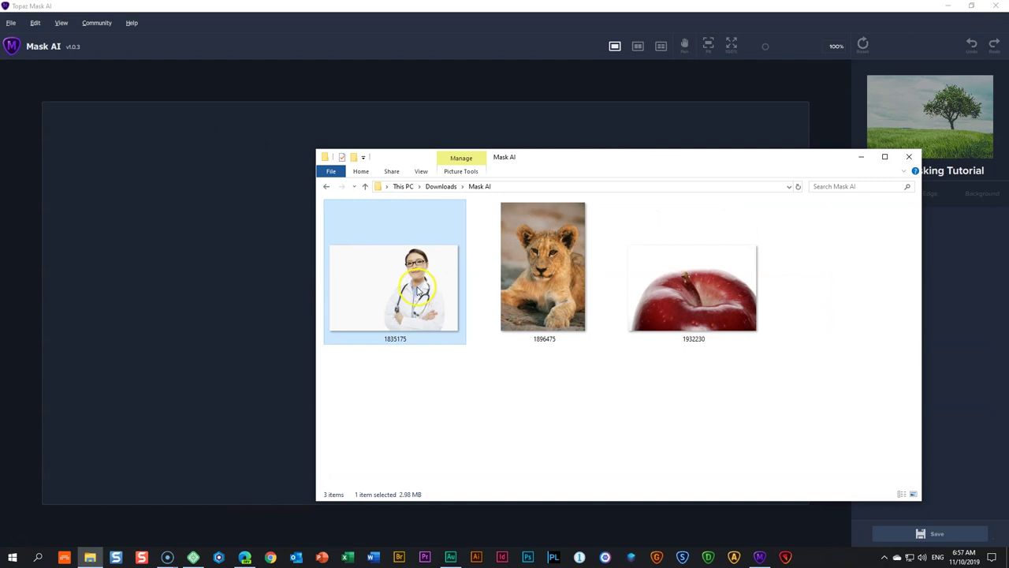
left_click_drag(417, 290, 232, 276)
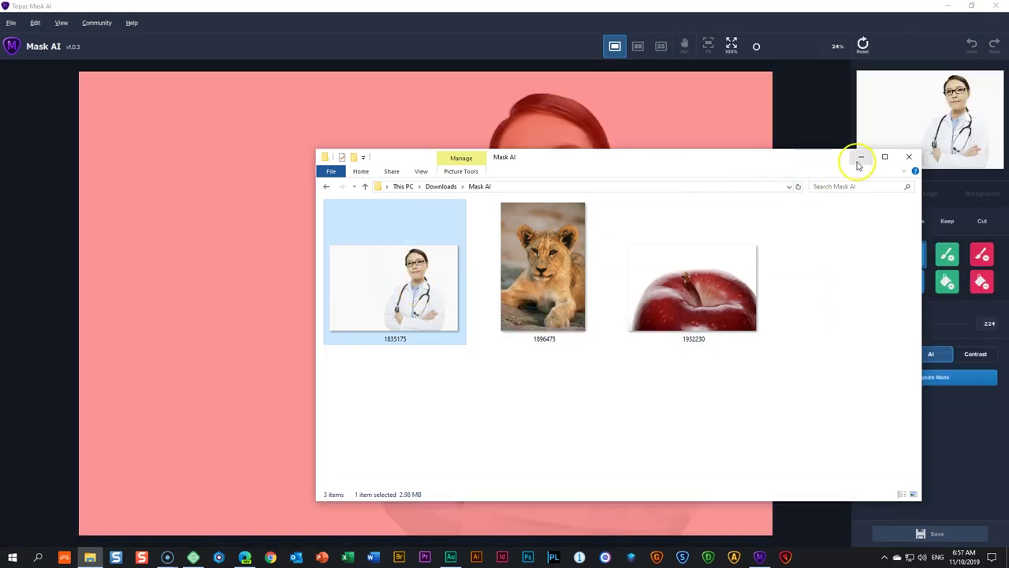
left_click(860, 157)
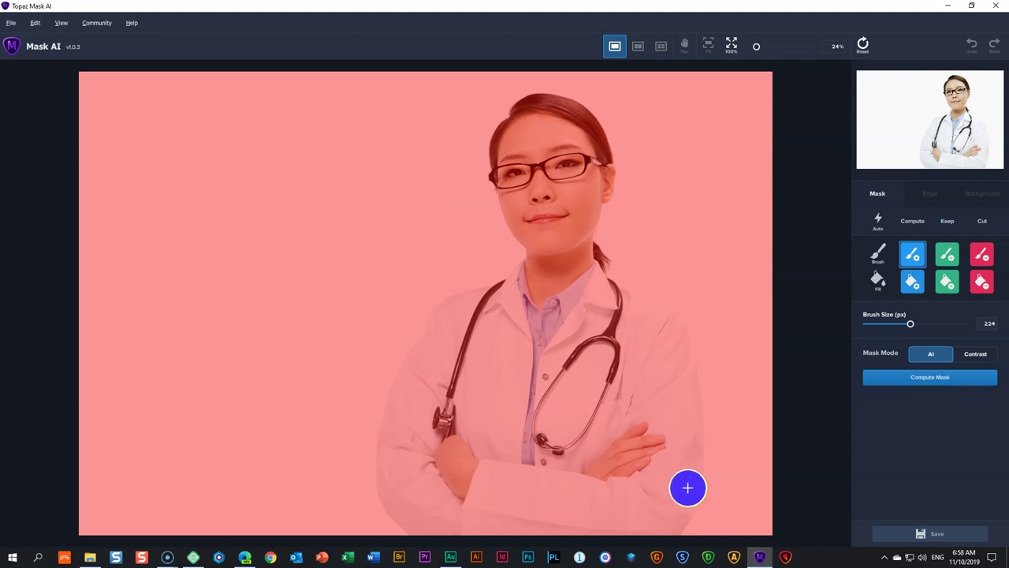
Paint a blue compute band along the doctor's edges from arm to head and back down.
mouse_move(683, 526)
left_mouse_down()
mouse_move(702, 455)
mouse_move(699, 366)
mouse_move(671, 306)
mouse_move(612, 274)
mouse_move(598, 237)
mouse_move(615, 172)
mouse_move(599, 129)
mouse_move(581, 111)
mouse_move(533, 97)
mouse_move(500, 128)
mouse_move(495, 198)
mouse_move(521, 257)
mouse_move(446, 306)
mouse_move(386, 405)
mouse_move(376, 459)
mouse_move(383, 511)
mouse_move(409, 533)
left_mouse_up()
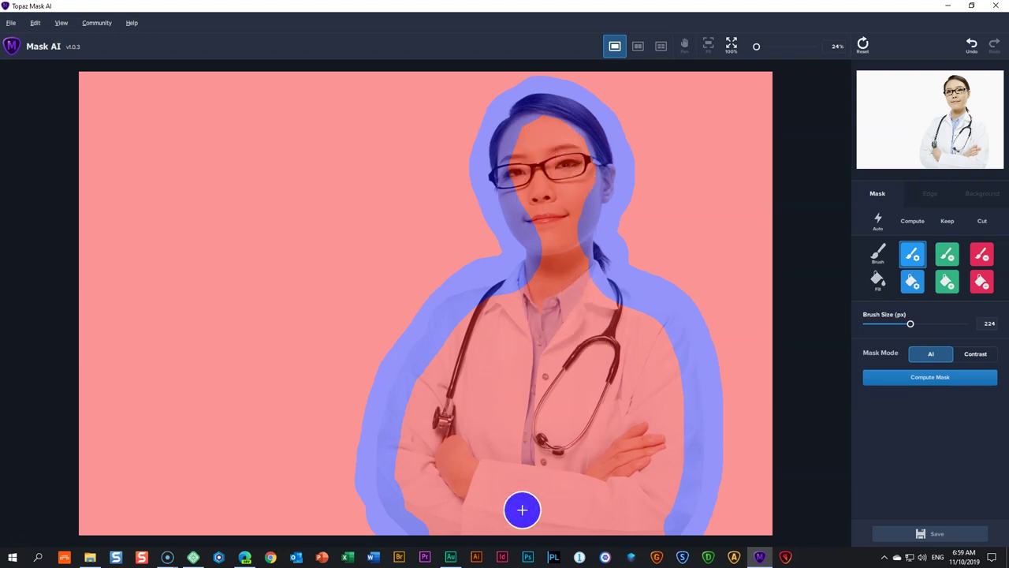
left_click(911, 254)
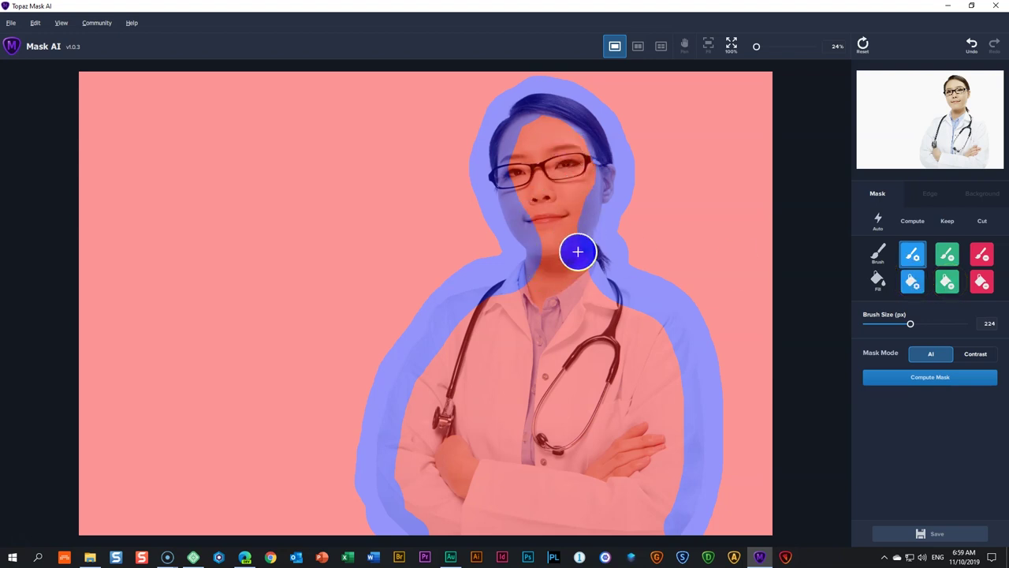
Paint a green keep stroke on the doctor's chest and fill her body inside the outline as keep.
left_click(946, 253)
mouse_move(560, 394)
left_mouse_down()
mouse_move(563, 365)
mouse_move(538, 420)
mouse_move(542, 401)
mouse_move(557, 420)
mouse_move(570, 415)
mouse_move(578, 492)
mouse_move(596, 453)
mouse_move(597, 496)
mouse_move(610, 473)
mouse_move(605, 449)
left_mouse_up()
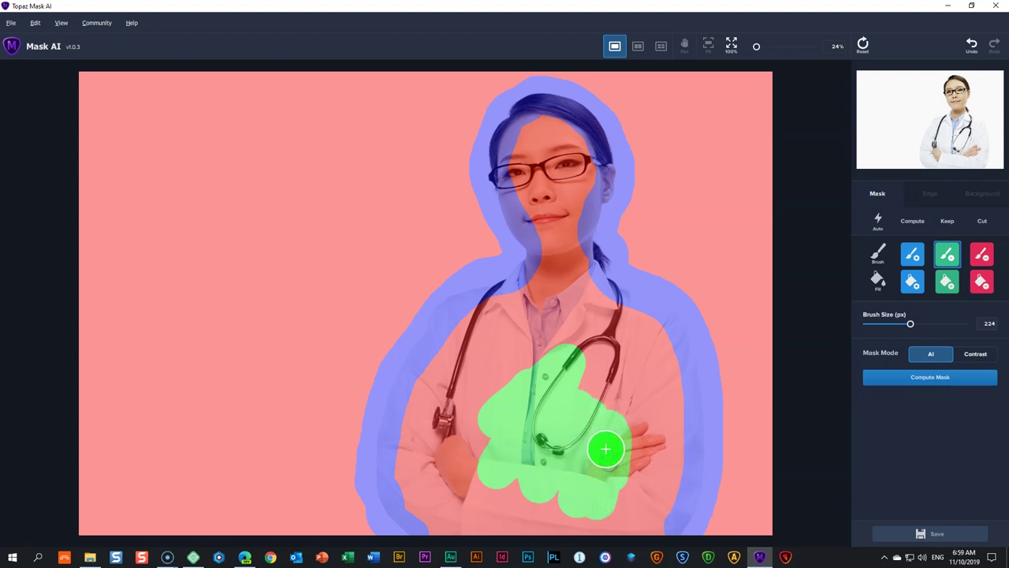
left_click(949, 282)
left_click(552, 324)
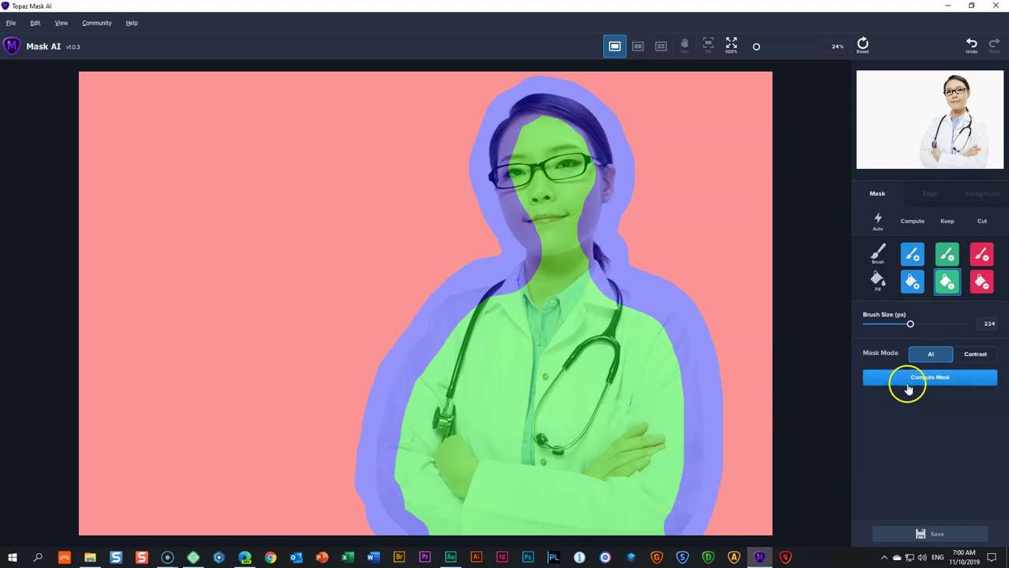
Compute the mask, zoom to 62% and pan over the doctor's head and chest to check edges.
left_click(938, 380)
left_click(943, 382)
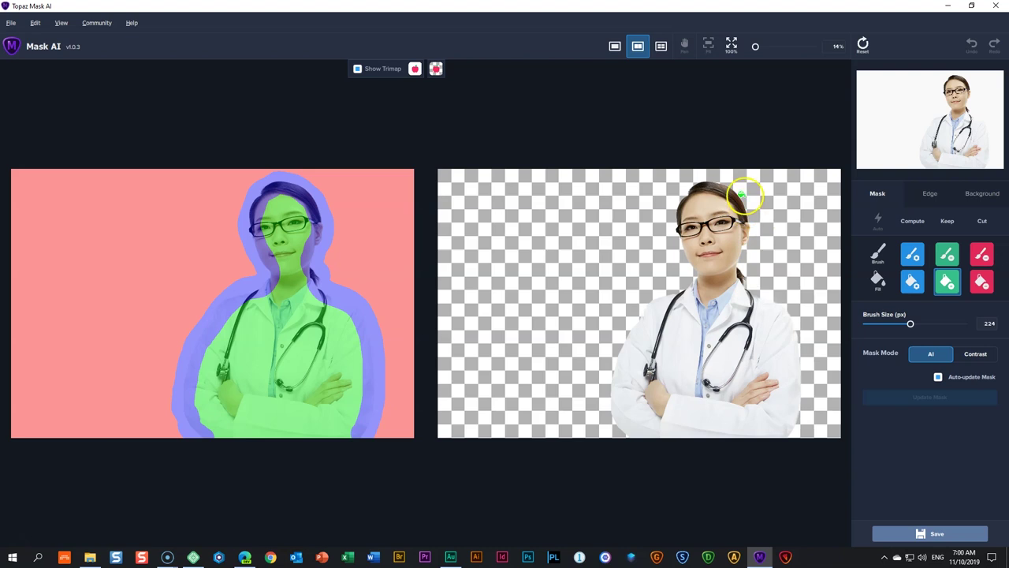
scroll(741, 194, "up", 3)
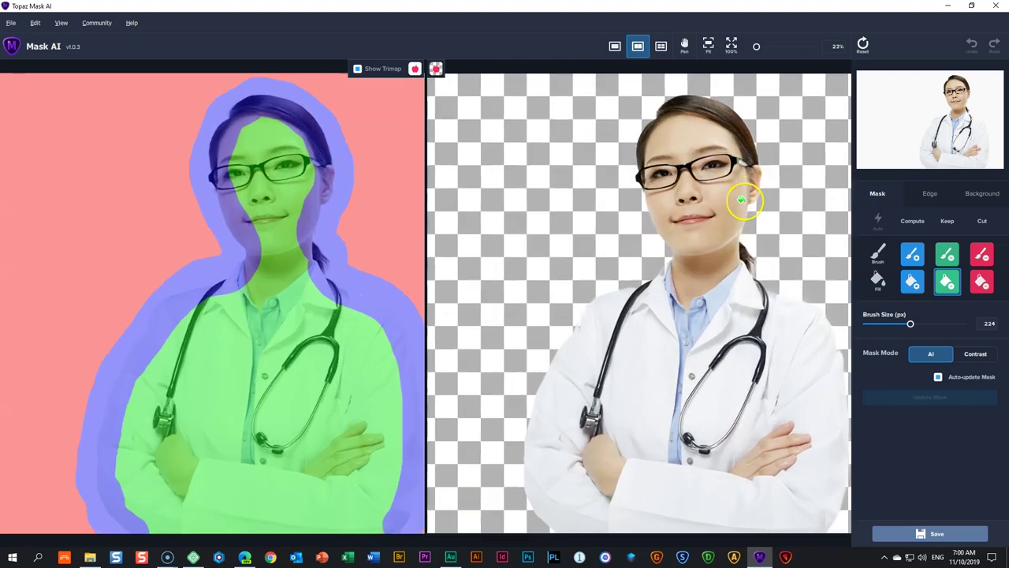
scroll(741, 199, "up", 5)
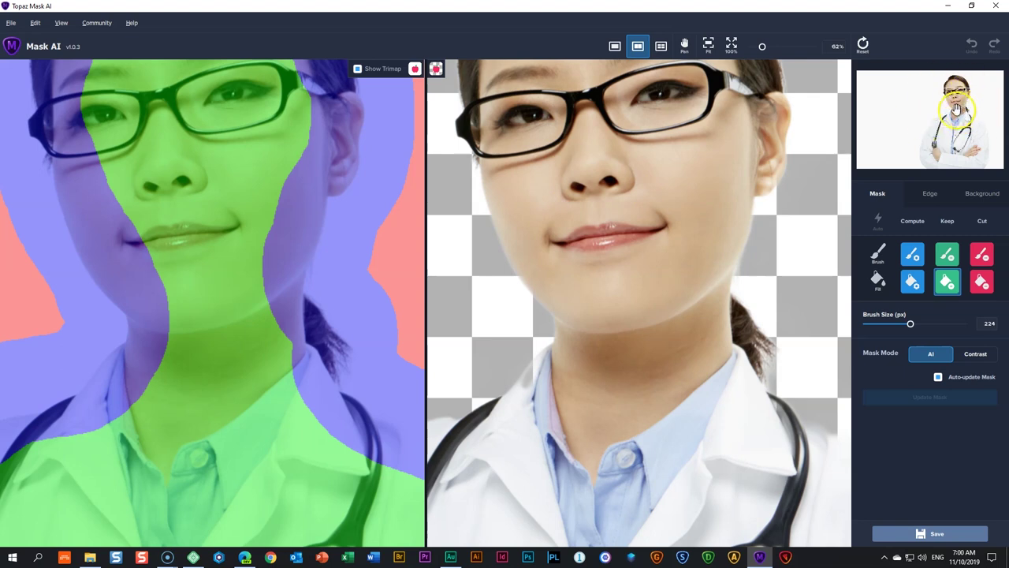
left_click_drag(957, 102, 953, 97)
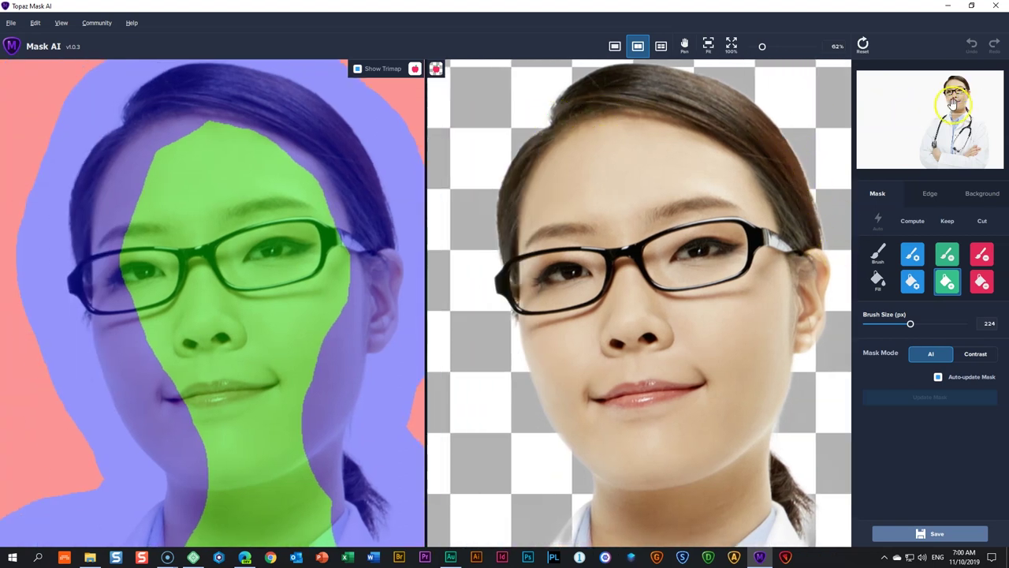
left_click_drag(954, 101, 981, 117)
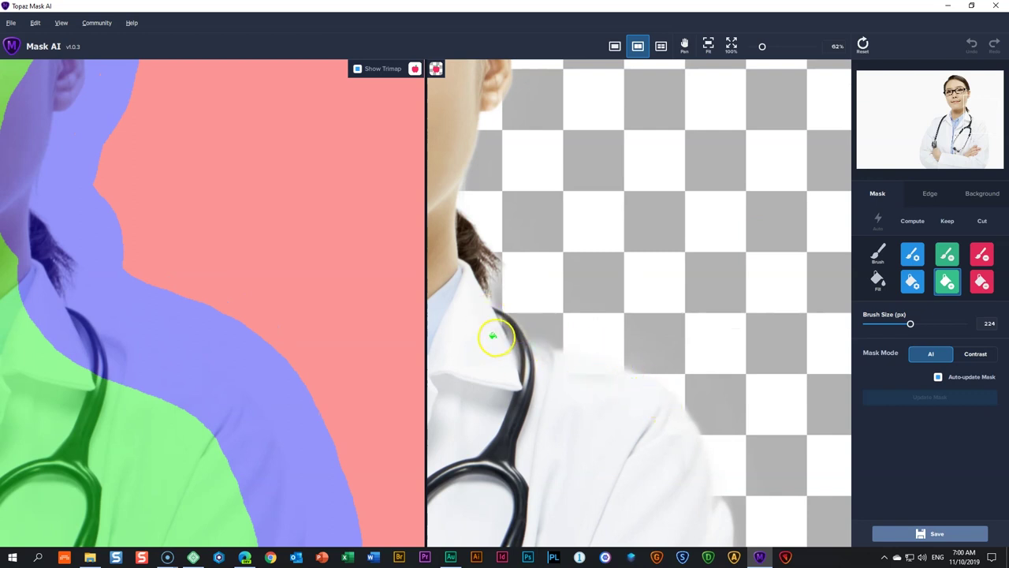
Set Edge Hardness to 0.69 with Edge Shift at 0.00 in the Edge settings.
left_click(930, 193)
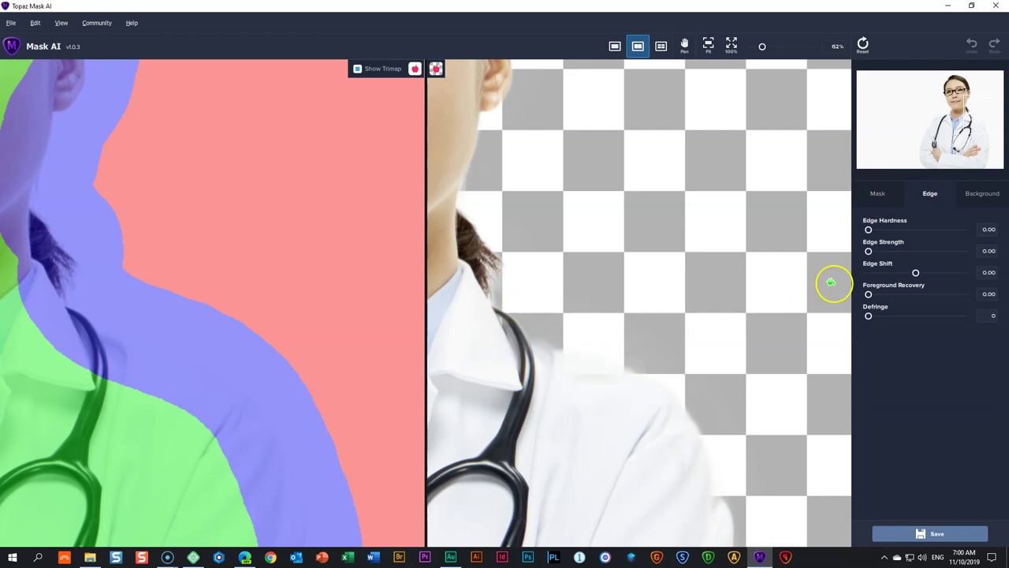
left_click_drag(868, 230, 933, 229)
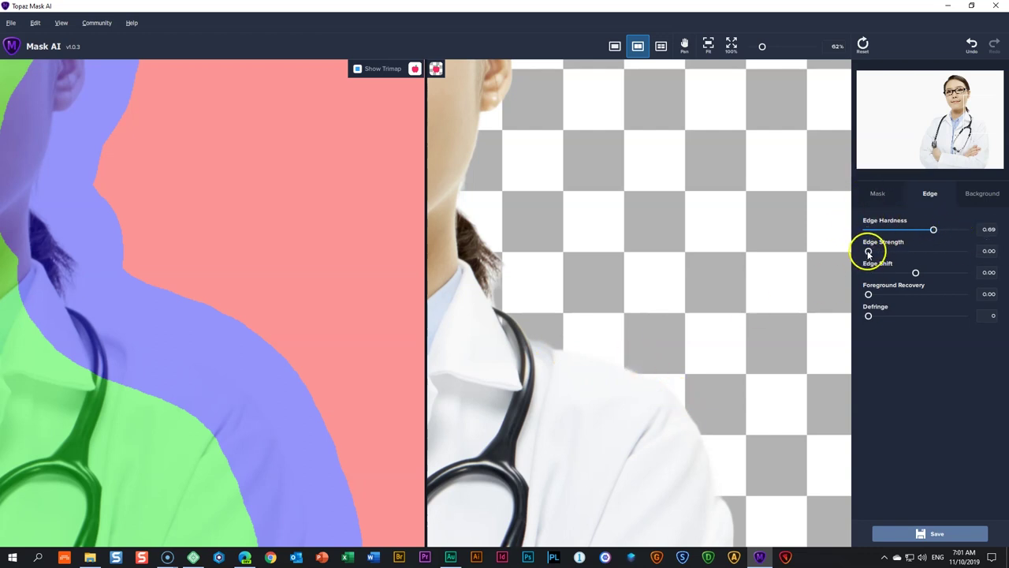
mouse_move(868, 251)
left_mouse_down()
mouse_move(908, 247)
mouse_move(849, 247)
left_mouse_up()
mouse_move(916, 273)
left_mouse_down()
mouse_move(966, 278)
mouse_move(907, 284)
mouse_move(899, 275)
left_mouse_up()
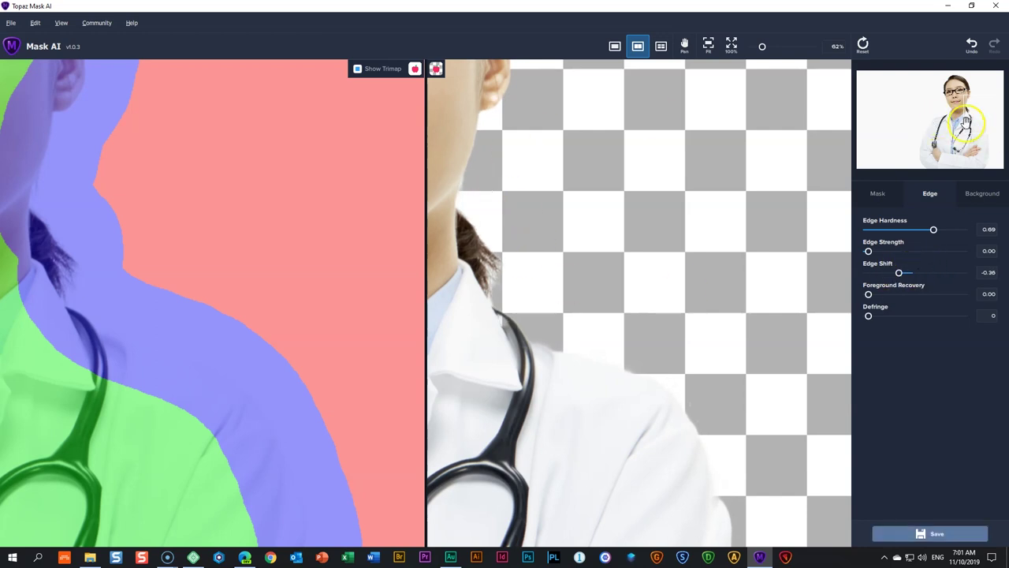
left_click_drag(963, 110, 957, 84)
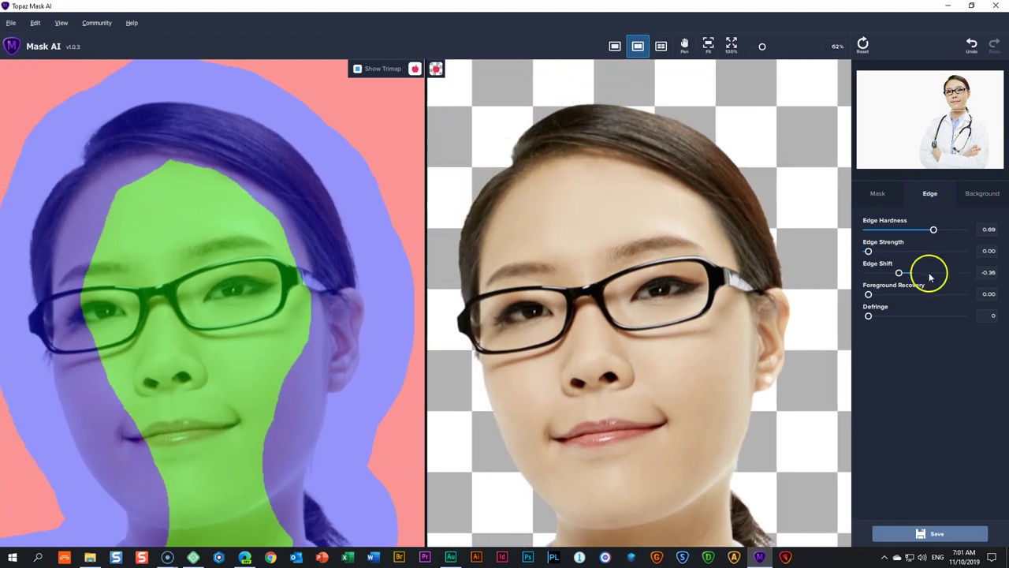
left_click_drag(899, 272, 915, 274)
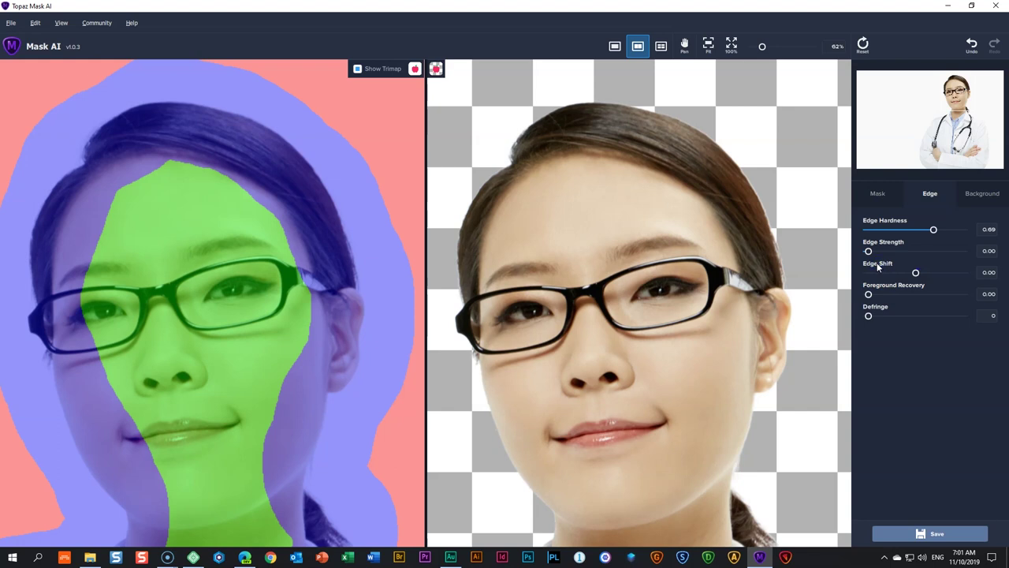
Preview Blur and Color backgrounds, then set the background to None for transparency.
left_click(984, 194)
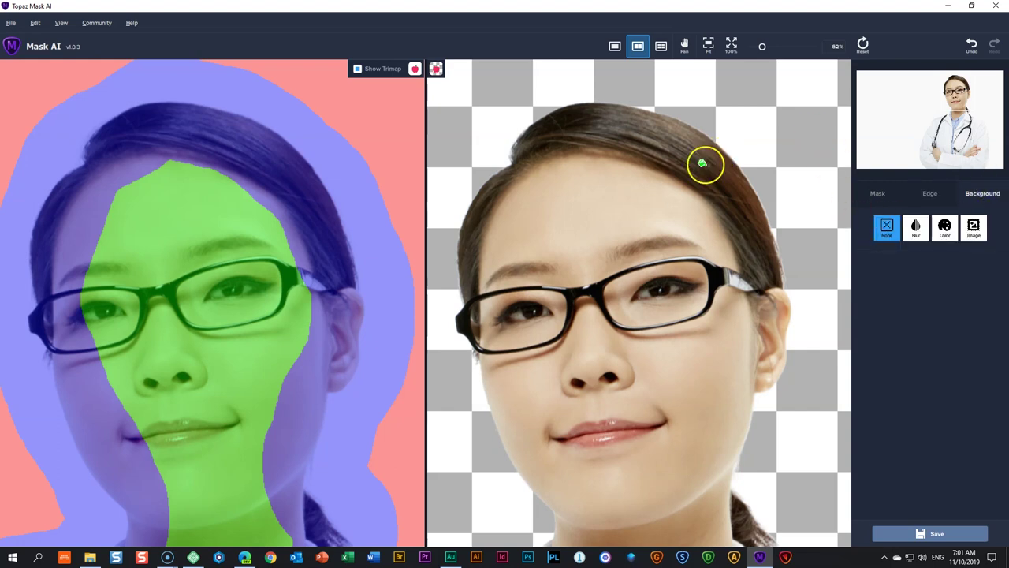
left_click(916, 228)
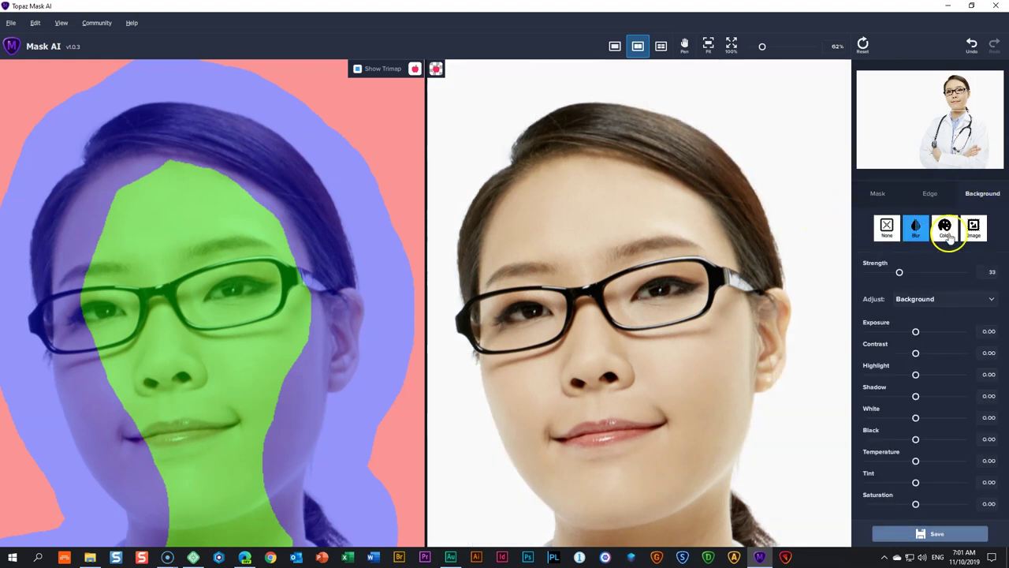
left_click(945, 229)
left_click(884, 227)
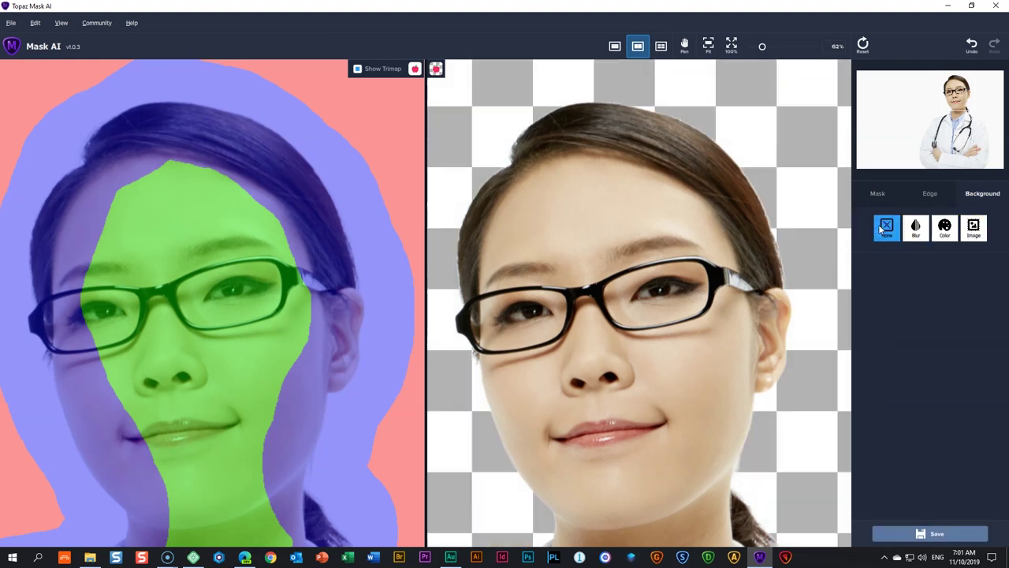
Return to the Mask tab and fit the whole doctor photo in view.
left_click(880, 193)
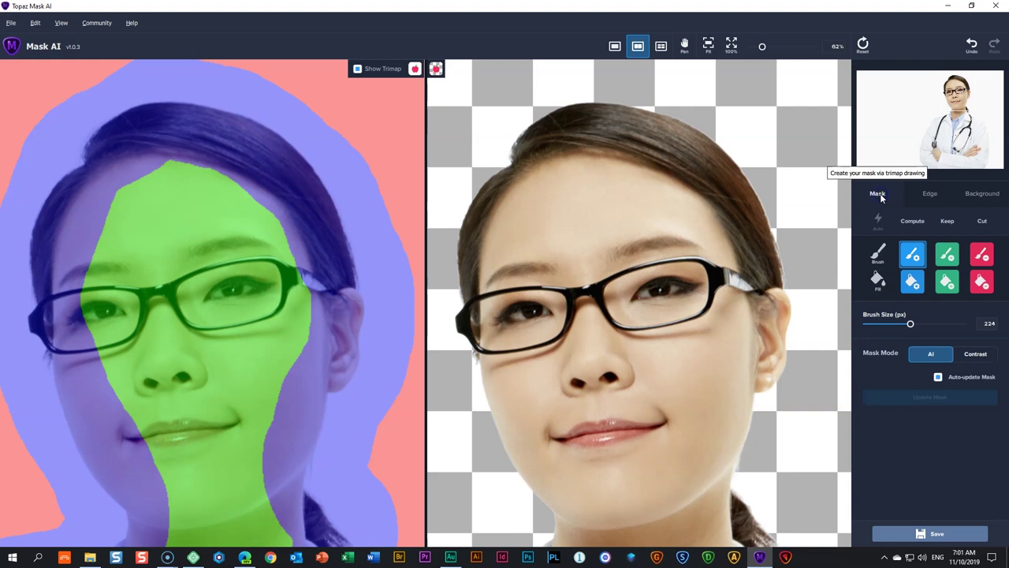
left_click(708, 43)
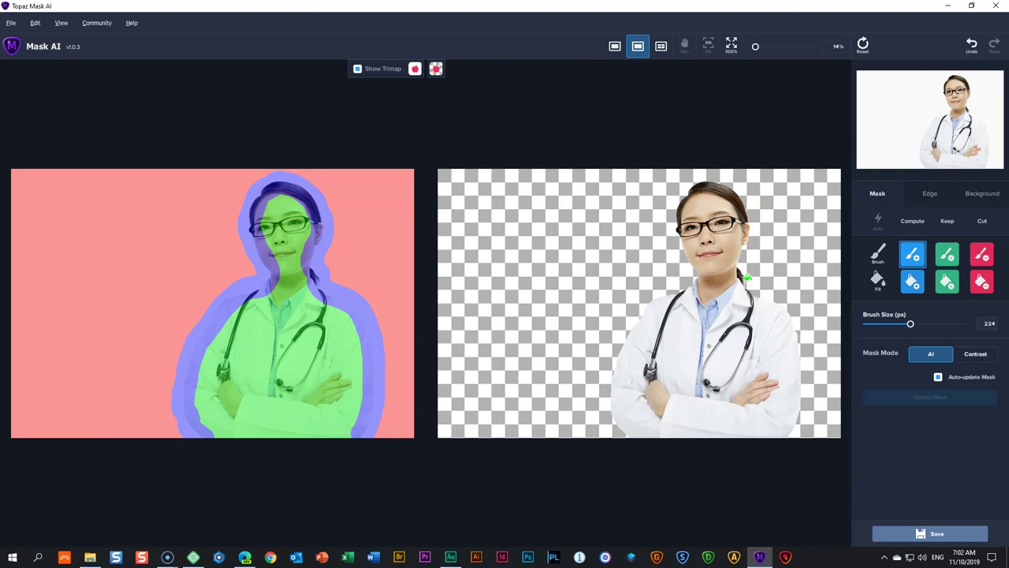
Drag the apple photo from File Explorer into Mask AI and paint a blue compute band along its top edge.
left_click(90, 556)
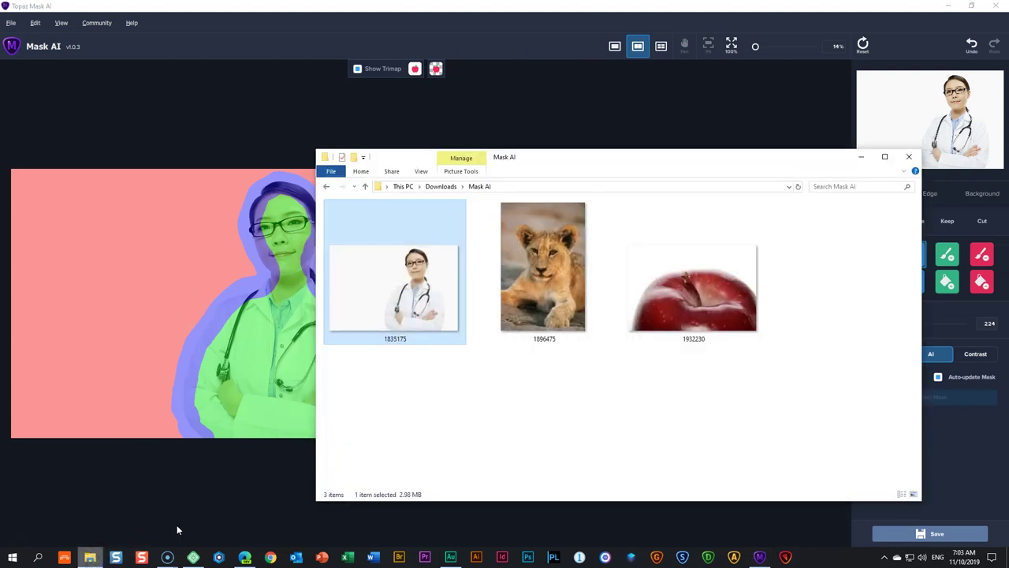
left_click_drag(705, 296, 247, 273)
left_click(860, 157)
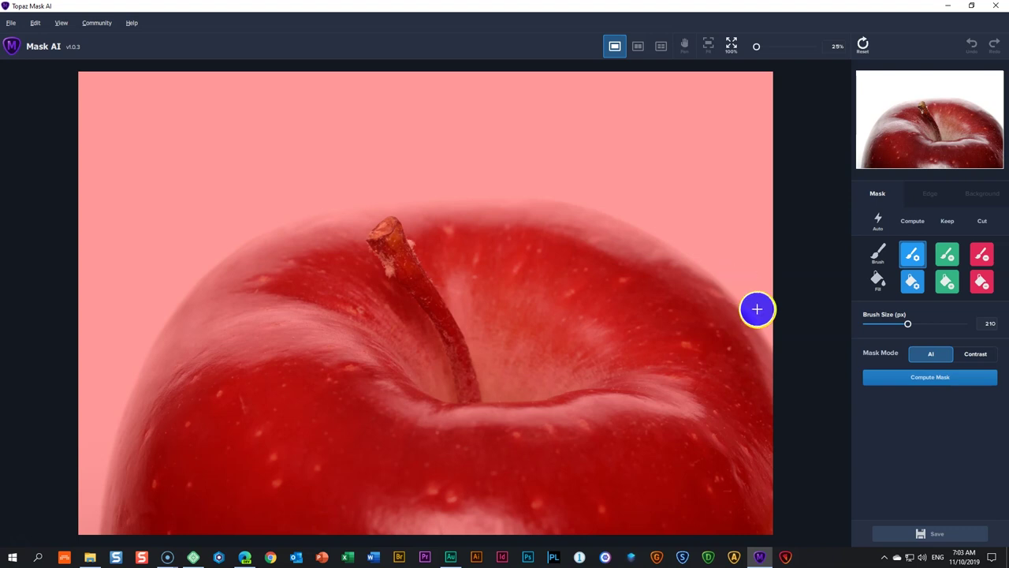
mouse_move(761, 329)
left_mouse_down()
mouse_move(686, 250)
mouse_move(590, 211)
mouse_move(443, 194)
mouse_move(325, 205)
mouse_move(272, 224)
mouse_move(189, 290)
mouse_move(140, 376)
mouse_move(98, 537)
left_mouse_up()
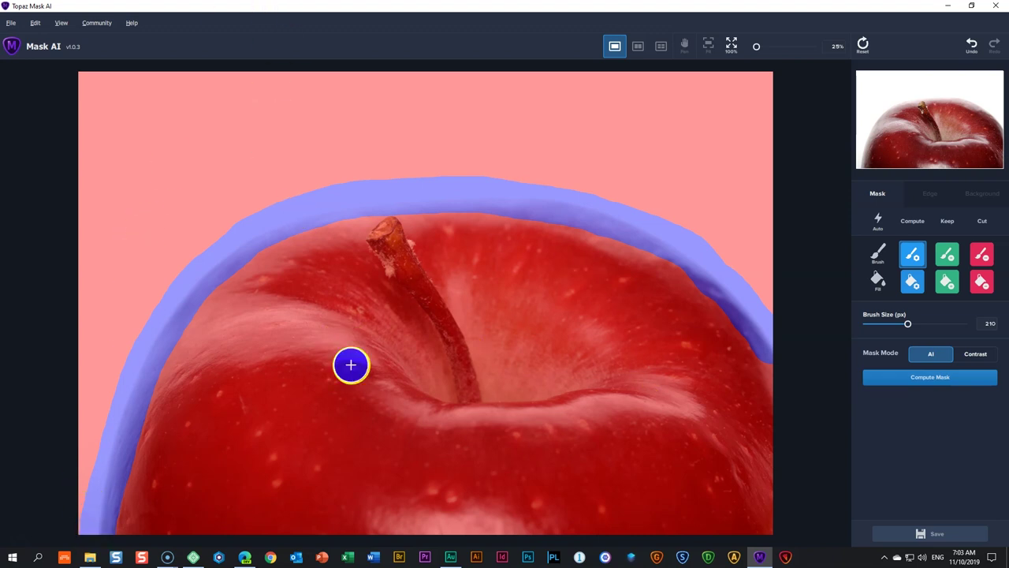
Fill the apple green as keep and compute its mask onto a transparent background.
left_click(949, 282)
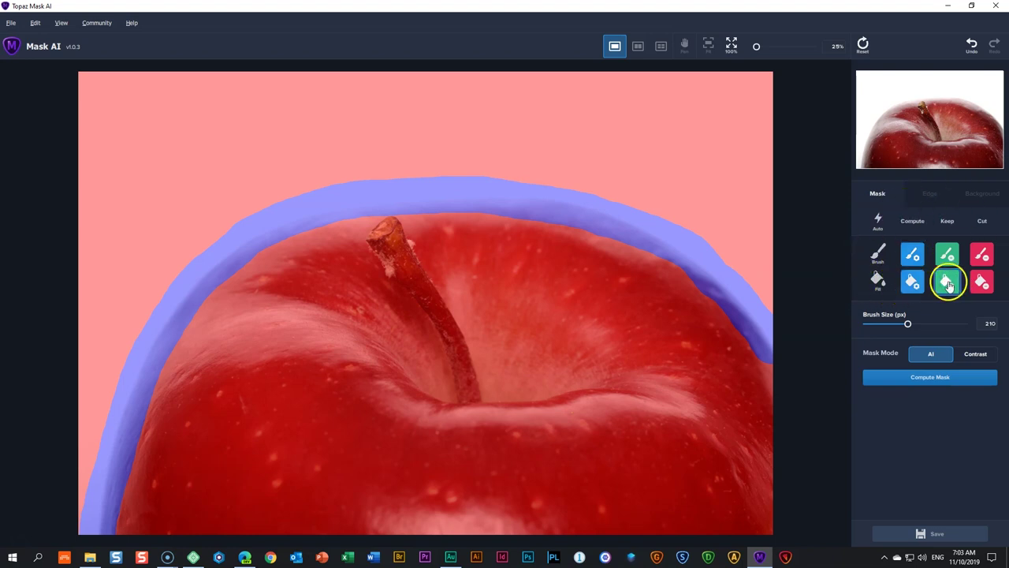
left_click(435, 343)
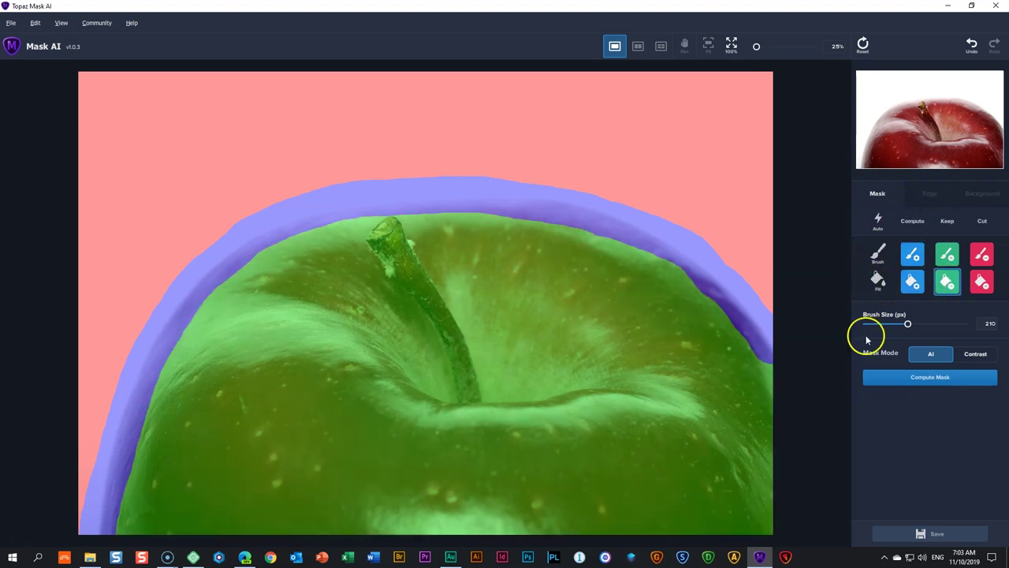
left_click(946, 379)
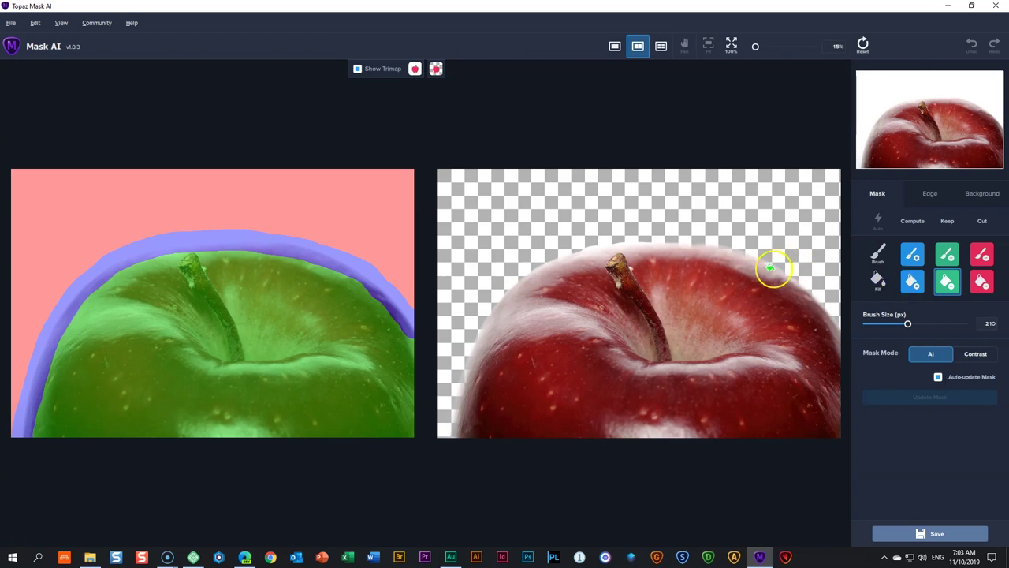
scroll(777, 265, "up", 1)
scroll(777, 265, "up", 4)
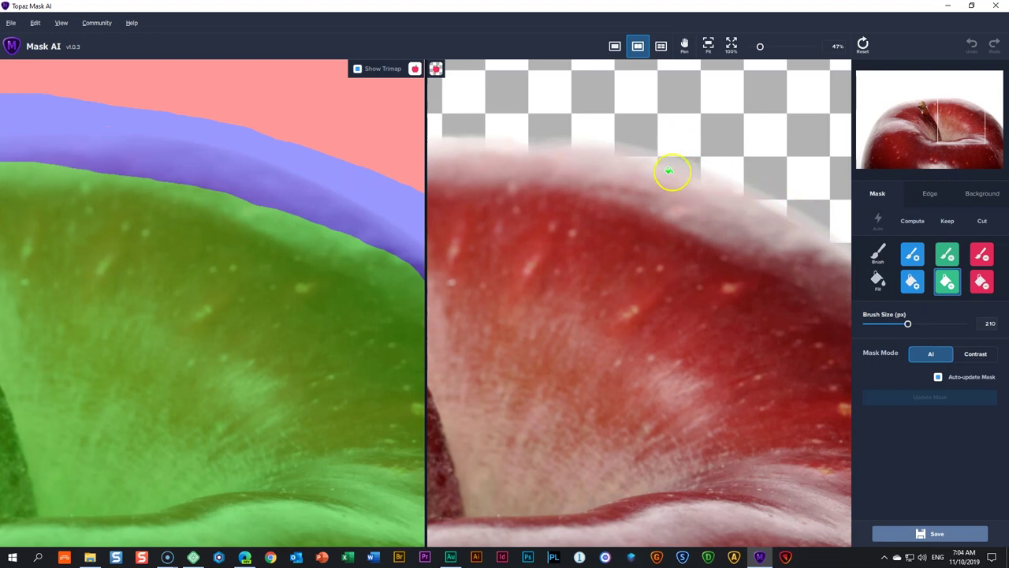
Set the apple cutout's Edge Hardness to 0.86 and Edge Shift to 0.27, fitting the photo in view.
left_click(931, 194)
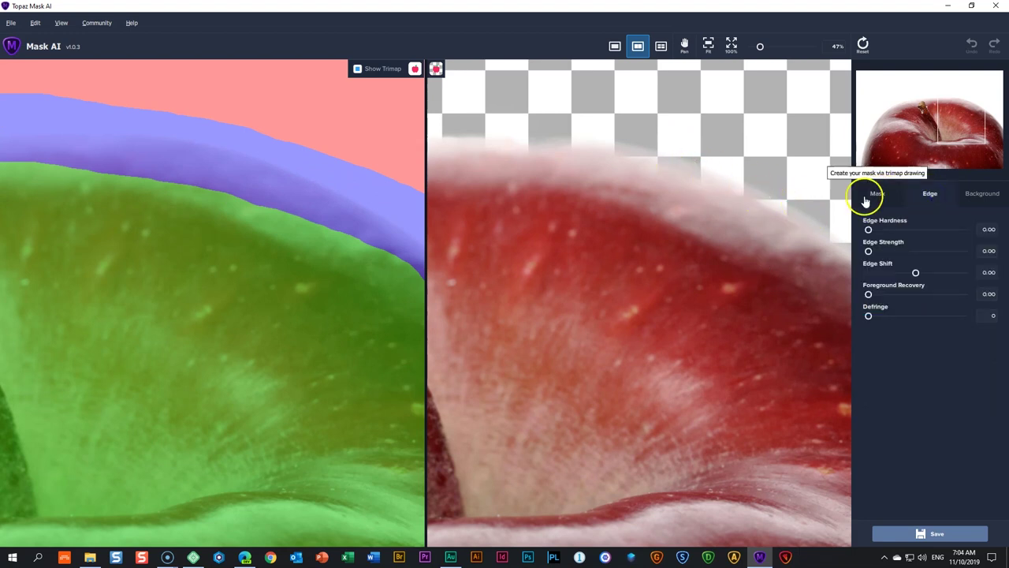
left_click(906, 229)
left_click_drag(919, 235, 948, 232)
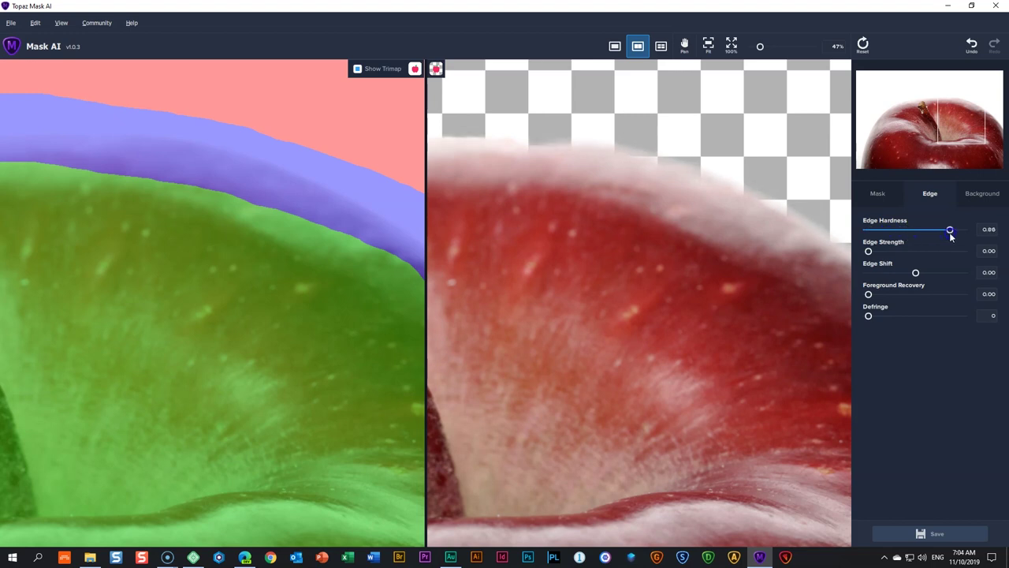
left_click(916, 273)
left_click_drag(916, 273, 928, 273)
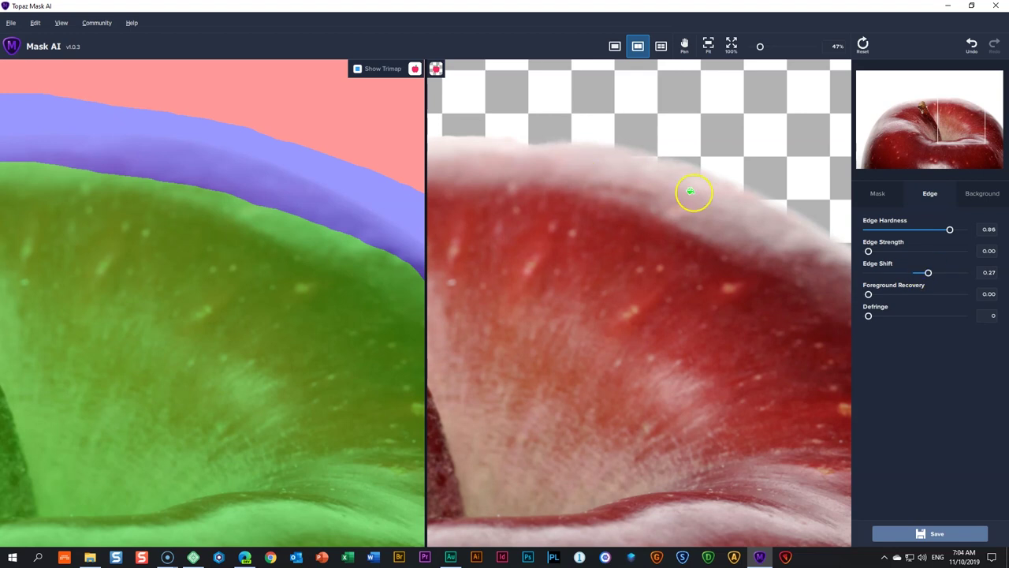
scroll(682, 196, "down", 1)
left_click(709, 45)
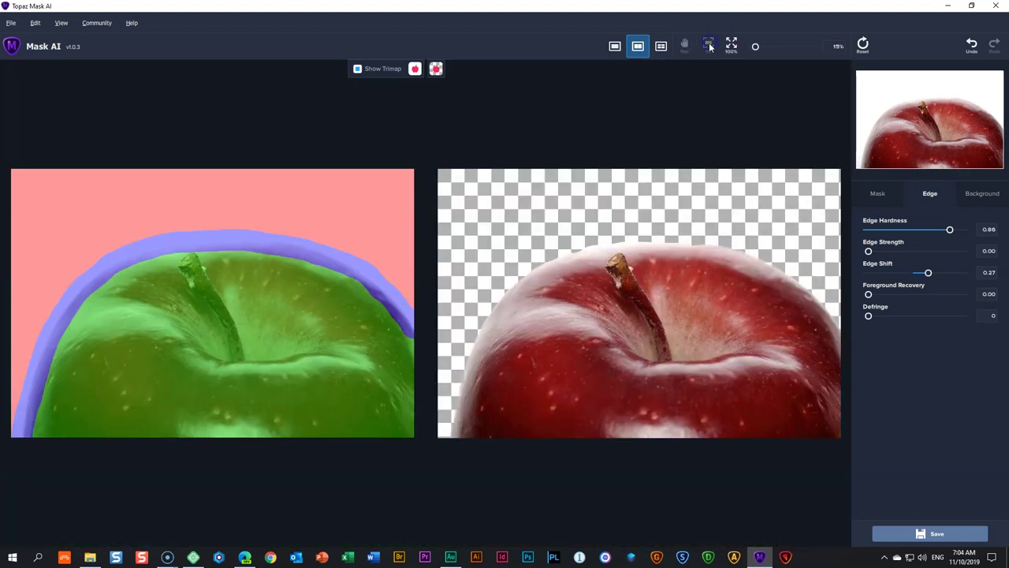
left_click(865, 197)
left_click(661, 209)
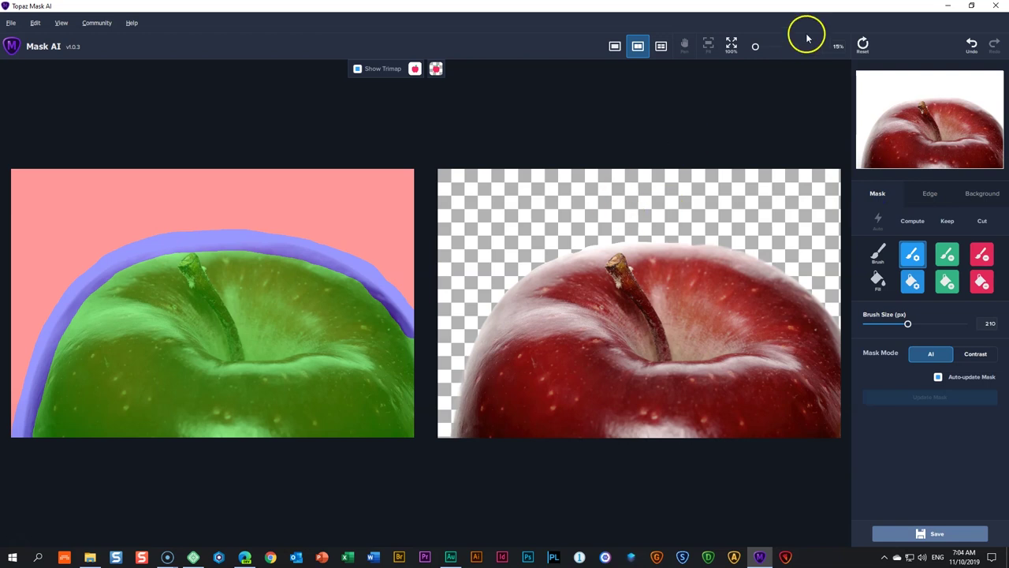
Reset the apple mask to Compute, then to Cut, tinting the whole photo red.
left_click(862, 46)
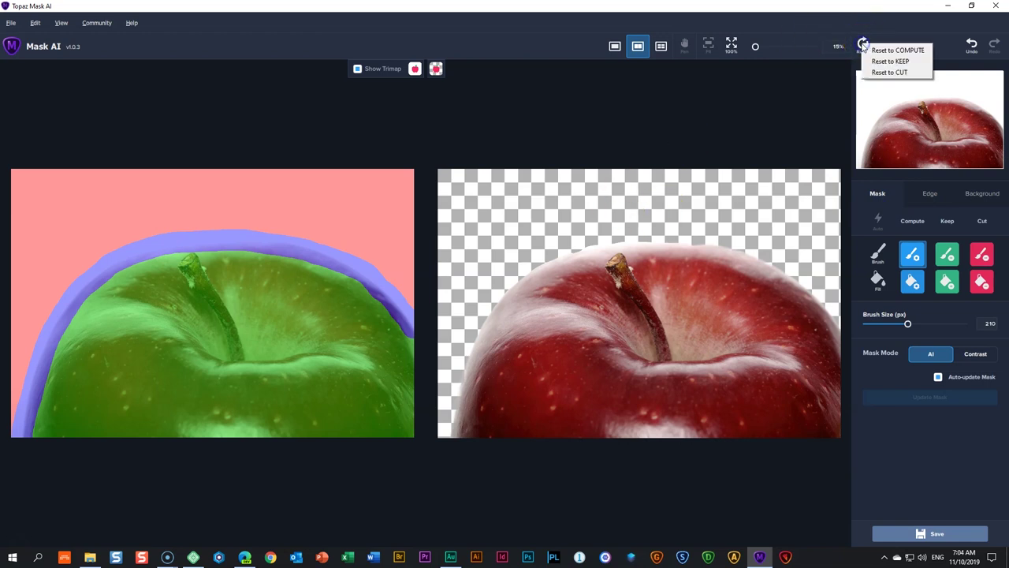
left_click(922, 52)
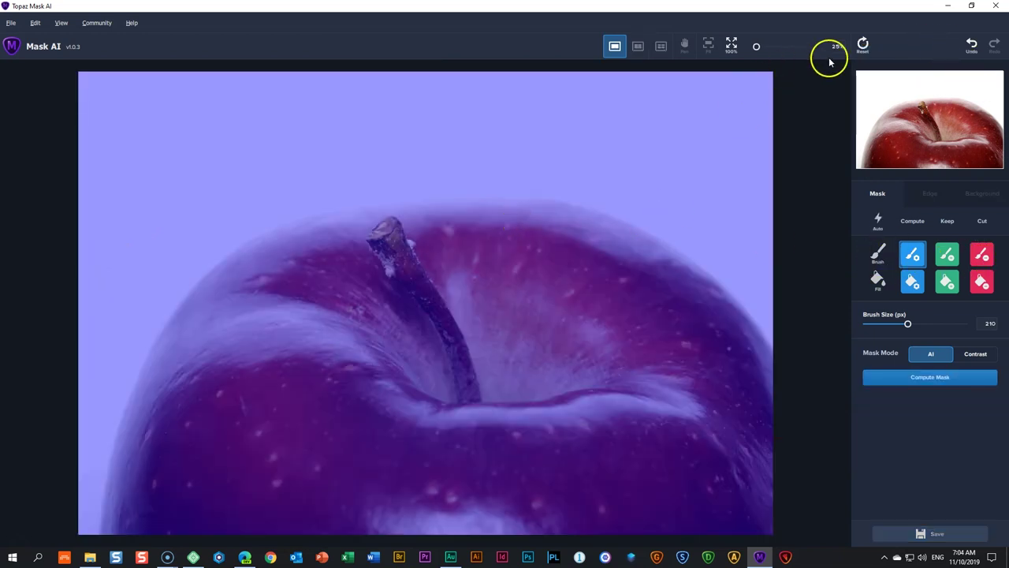
left_click(863, 45)
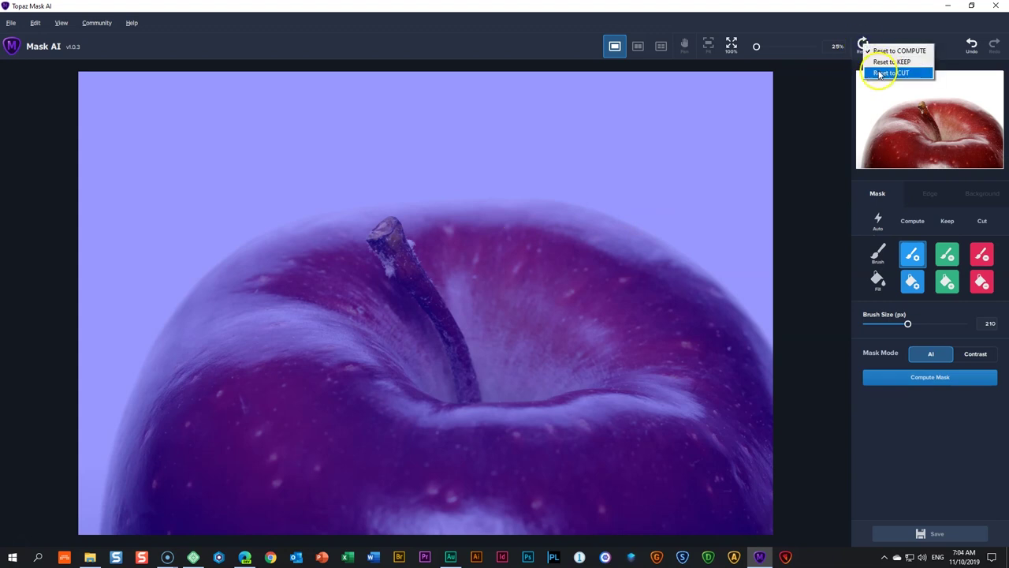
left_click(885, 73)
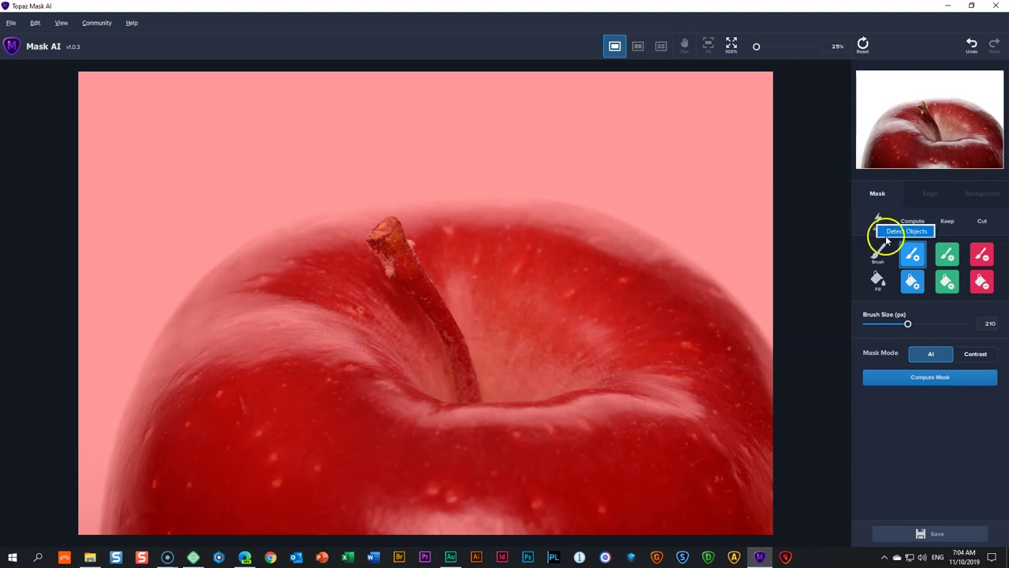
Auto-detect the apple and compute a mask, giving a rough cutout around the stem.
left_click(900, 233)
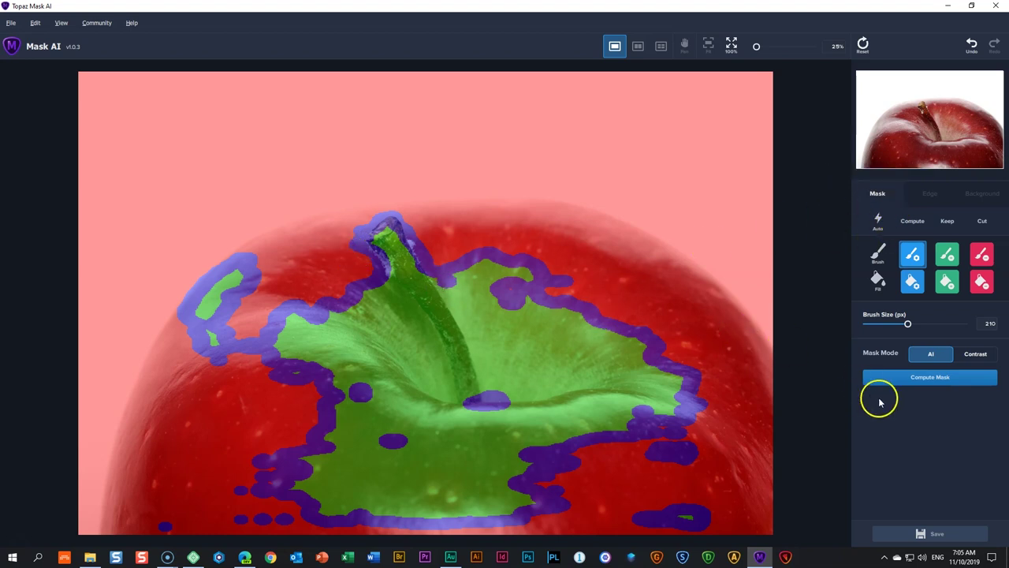
left_click(921, 380)
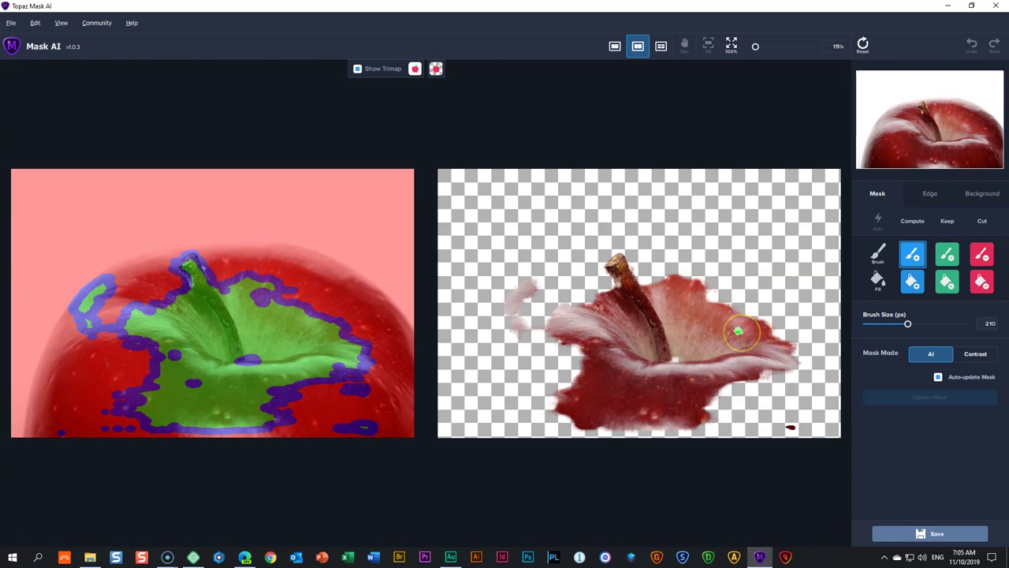
Drag the lion cub photo 1896475 from File Explorer onto the Mask AI canvas.
left_click(90, 556)
left_click(491, 368)
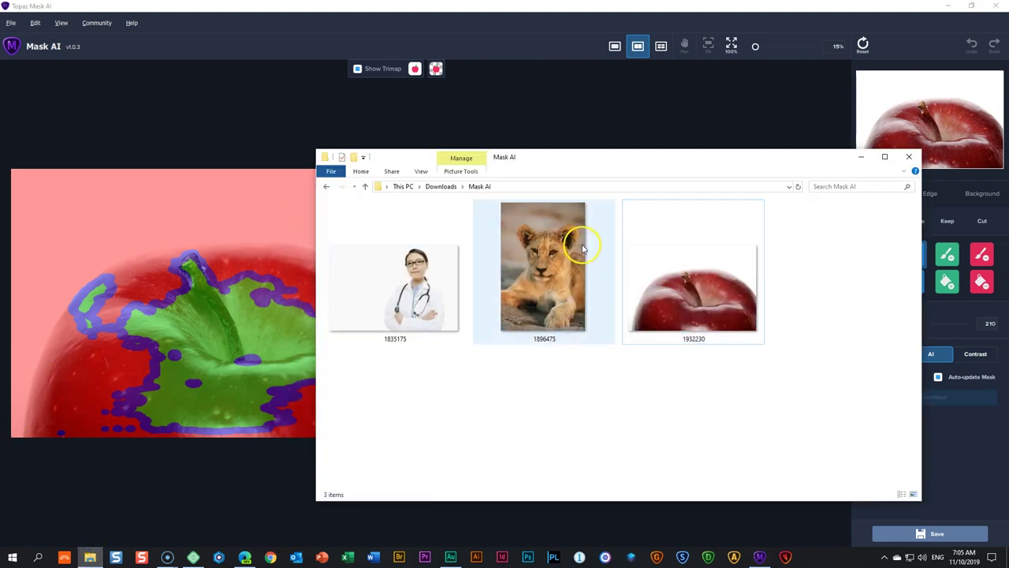
left_click_drag(573, 228, 291, 281)
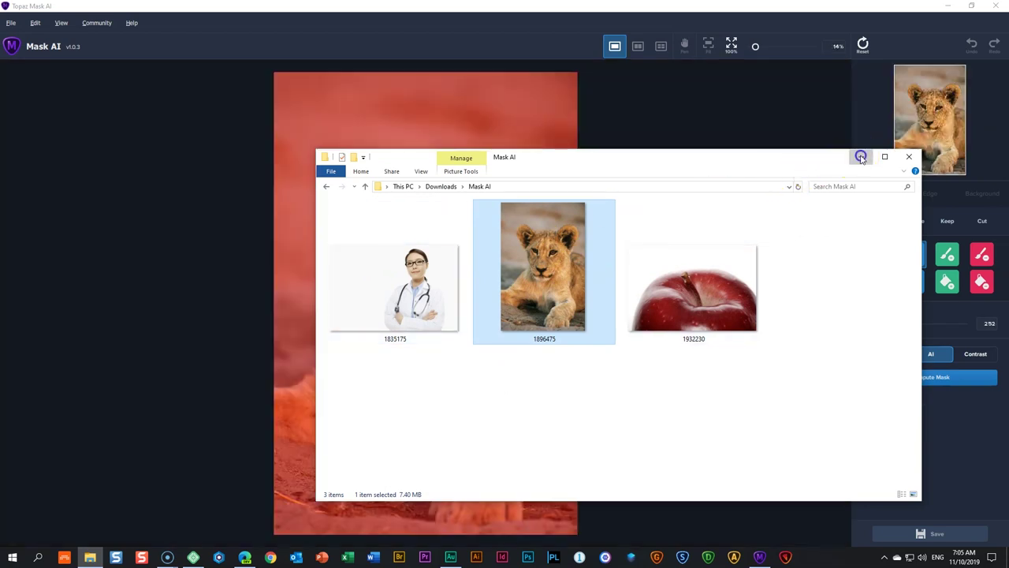
left_click(861, 157)
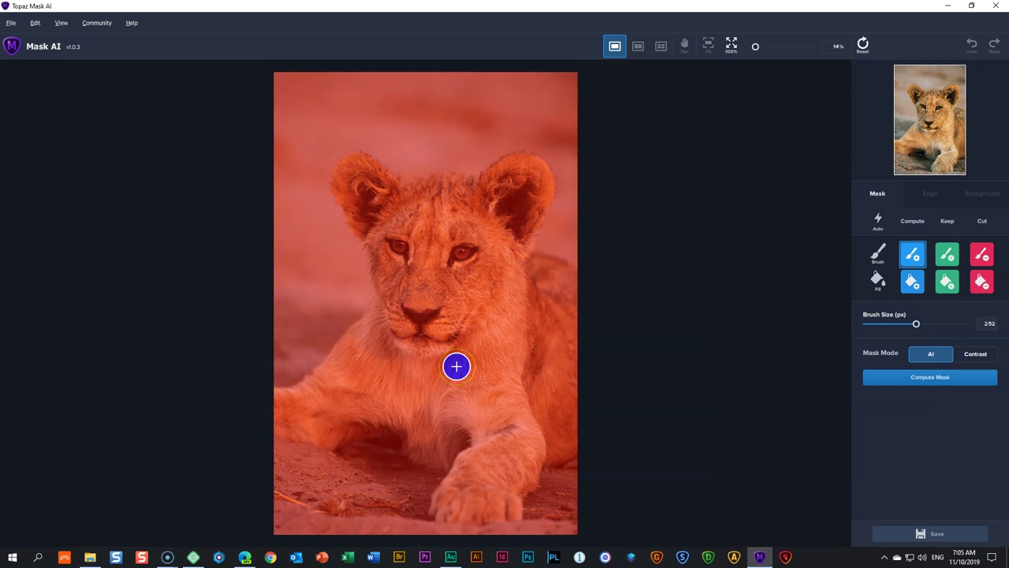
Paint a blue compute band around the lion cub's head, ear, lower body and paw.
left_click(575, 266)
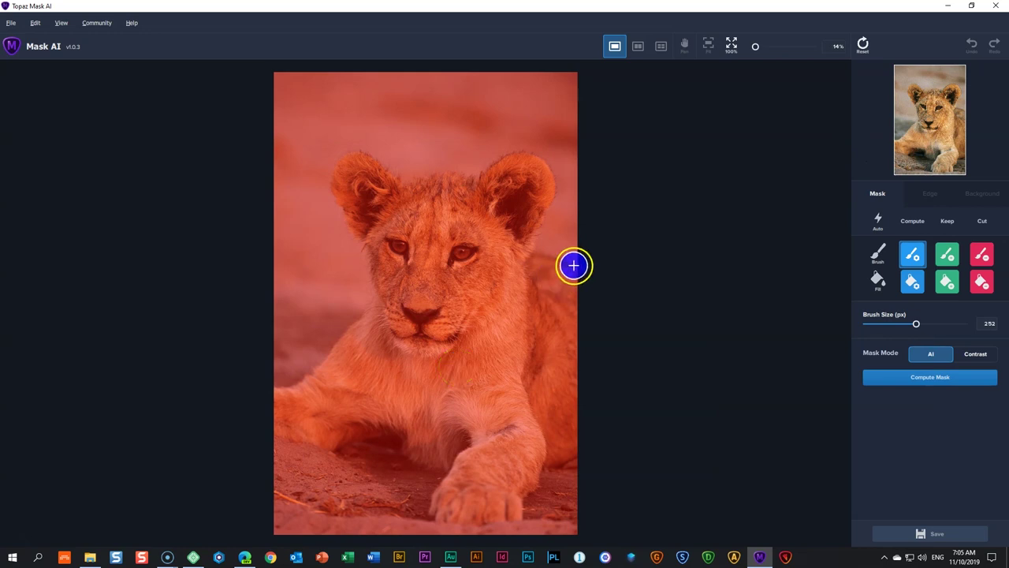
mouse_move(573, 262)
left_mouse_down()
mouse_move(534, 236)
mouse_move(557, 198)
mouse_move(547, 162)
mouse_move(523, 153)
mouse_move(481, 171)
mouse_move(397, 174)
mouse_move(369, 159)
mouse_move(338, 168)
mouse_move(333, 198)
mouse_move(363, 249)
mouse_move(370, 291)
mouse_move(318, 365)
mouse_move(275, 388)
left_mouse_up()
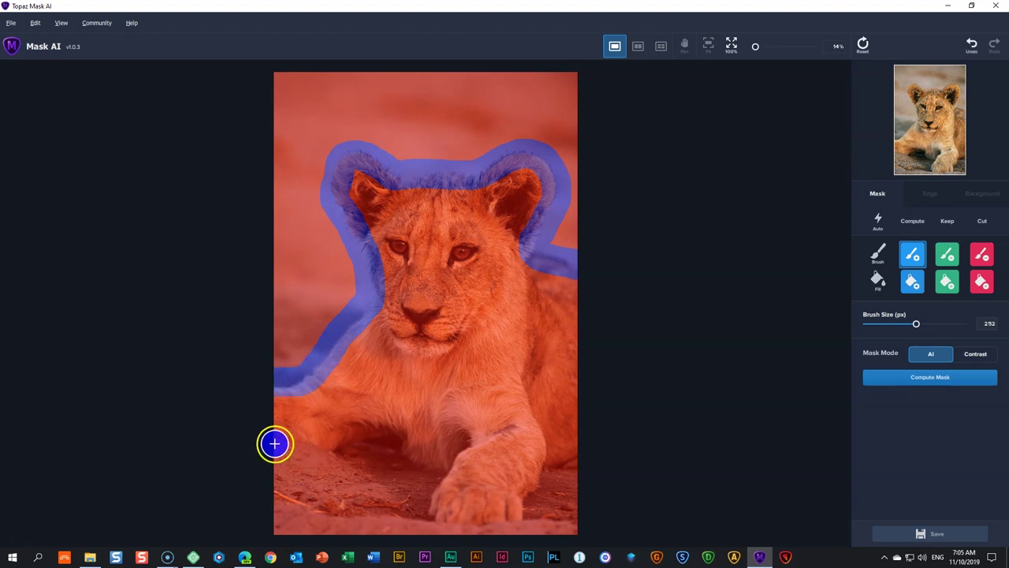
mouse_move(274, 439)
left_mouse_down()
mouse_move(345, 446)
mouse_move(399, 437)
mouse_move(412, 460)
mouse_move(442, 467)
mouse_move(434, 516)
mouse_move(504, 523)
mouse_move(559, 468)
mouse_move(578, 473)
mouse_move(571, 439)
mouse_move(592, 423)
left_mouse_up()
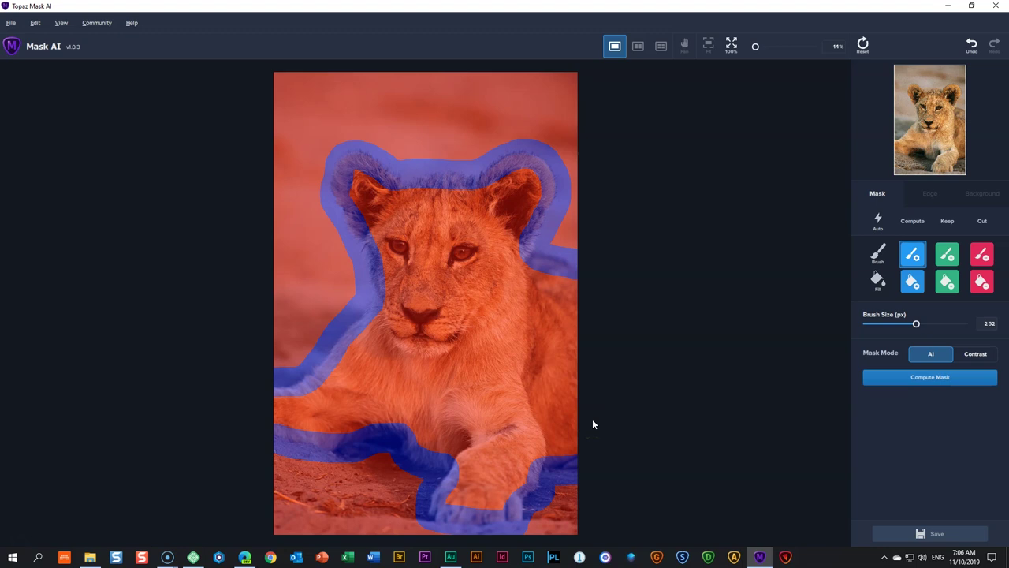
Fill the lion green as keep and compute its mask onto transparency.
left_click(947, 281)
left_click(441, 333)
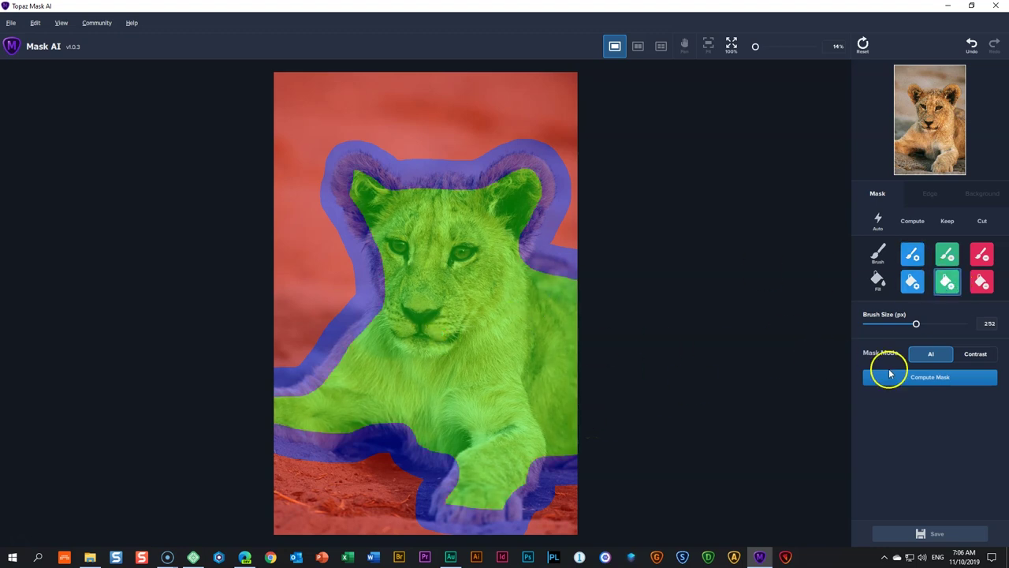
left_click(927, 378)
left_click(929, 380)
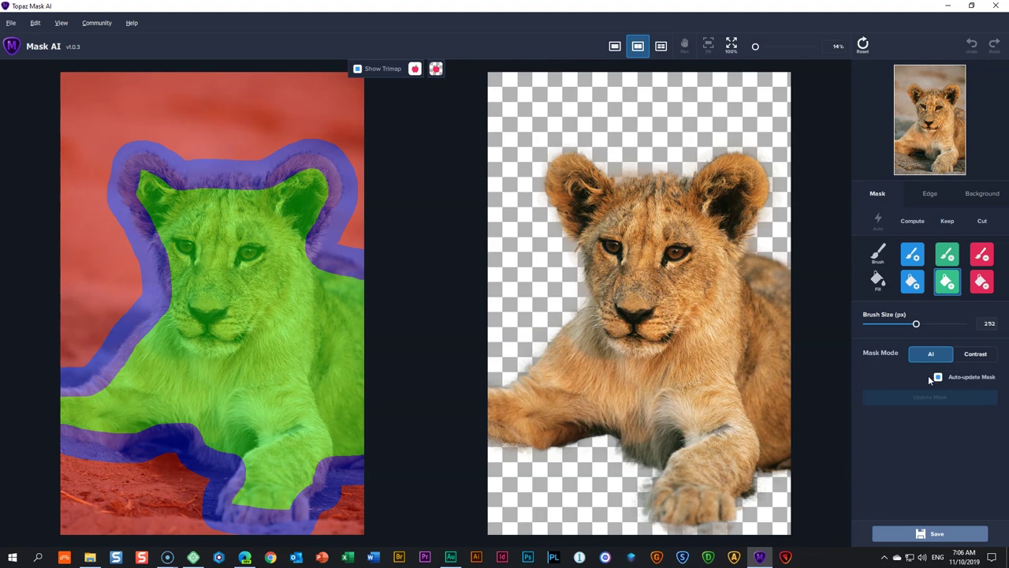
scroll(745, 151, "up", 1)
scroll(745, 151, "up", 4)
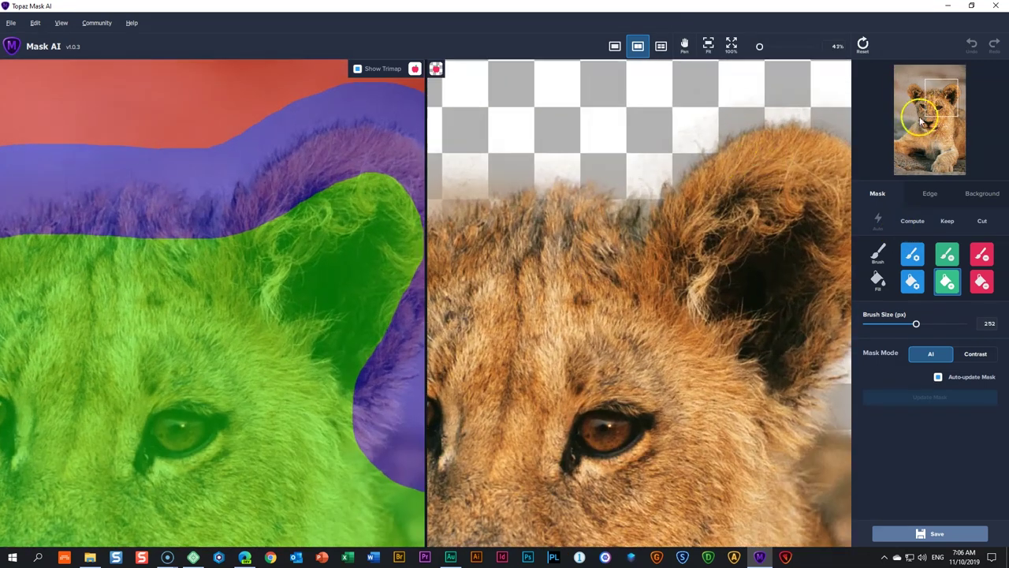
left_click(923, 118)
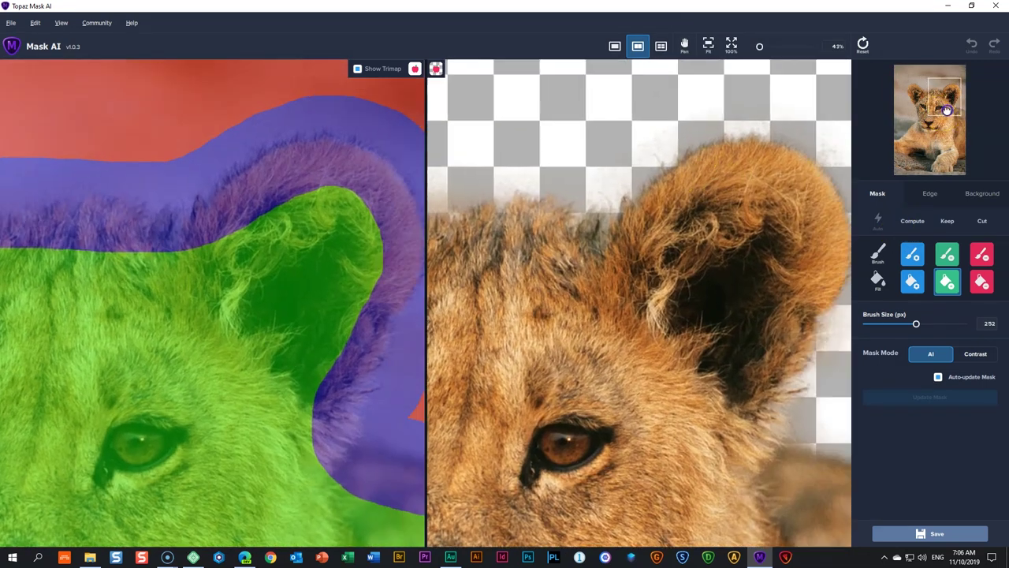
scroll(762, 169, "up", 2)
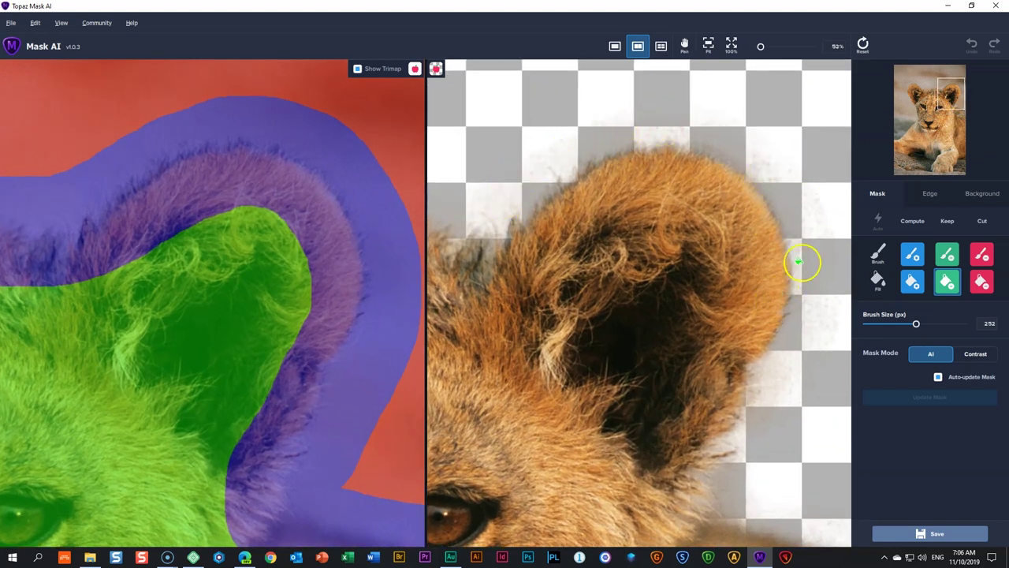
scroll(584, 155, "down", 1)
scroll(583, 154, "down", 2)
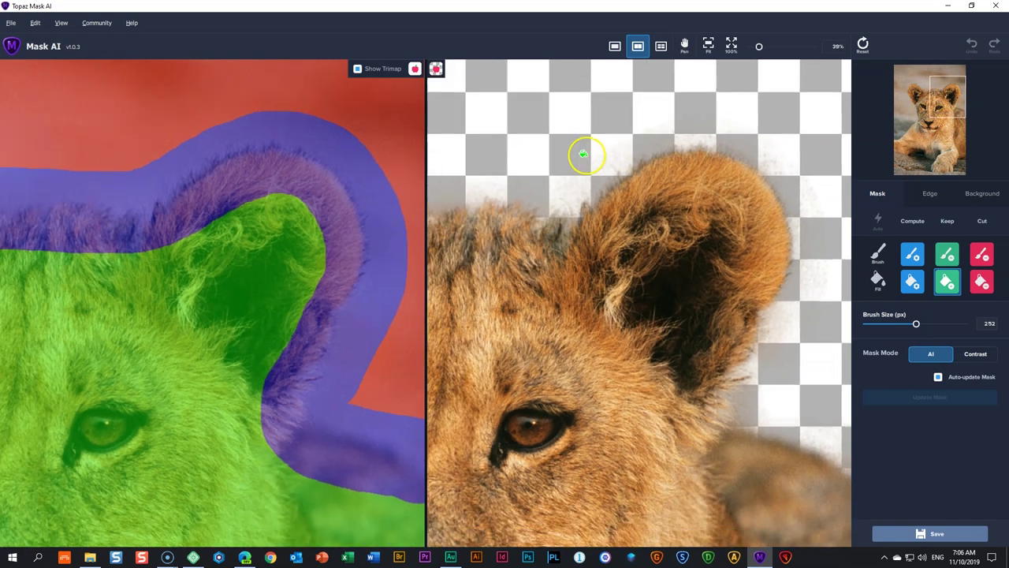
left_click_drag(952, 98, 951, 163)
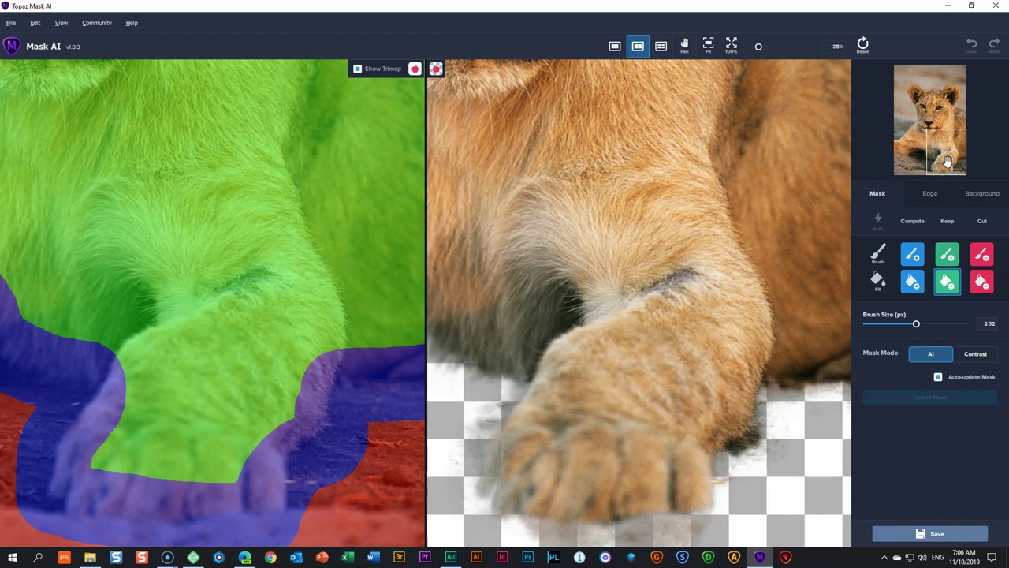
left_click_drag(945, 161, 957, 113)
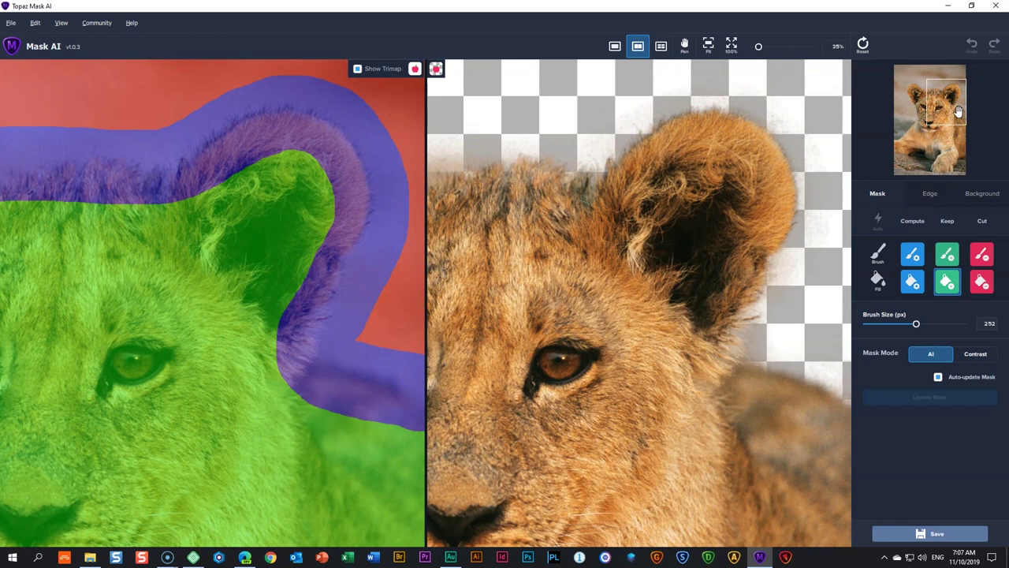
mouse_move(958, 113)
left_mouse_down()
mouse_move(930, 115)
mouse_move(925, 150)
mouse_move(951, 179)
mouse_move(978, 183)
mouse_move(983, 137)
mouse_move(951, 119)
left_mouse_up()
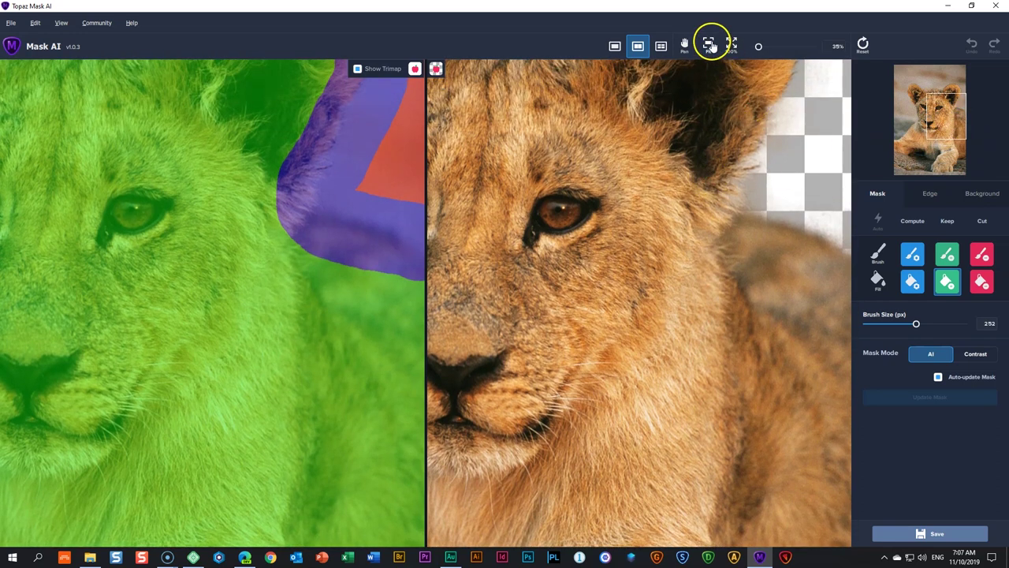
left_click(709, 44)
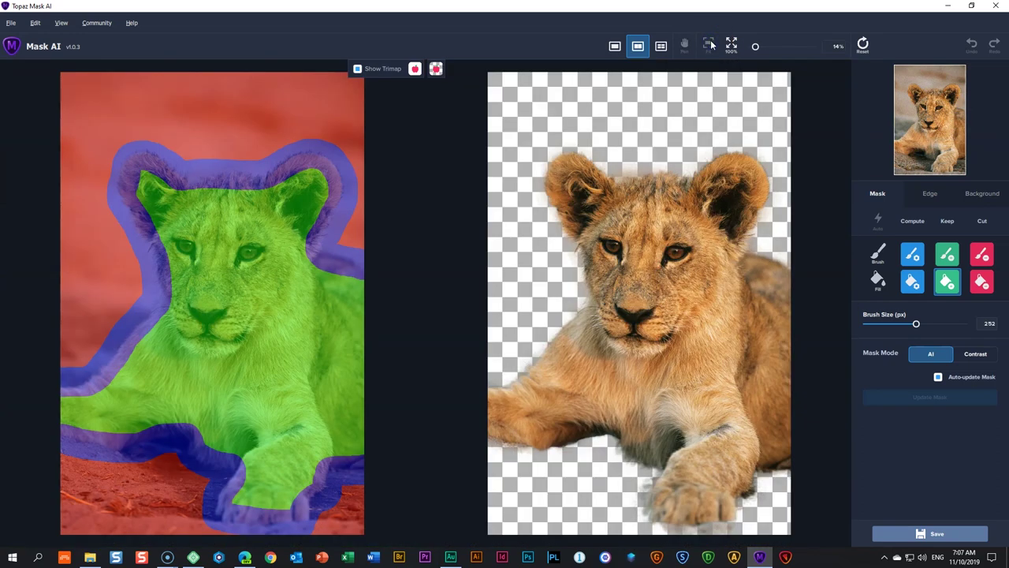
Switch to the Edge browser showing the Topaz Mask AI product page priced $69.99.
left_click(245, 557)
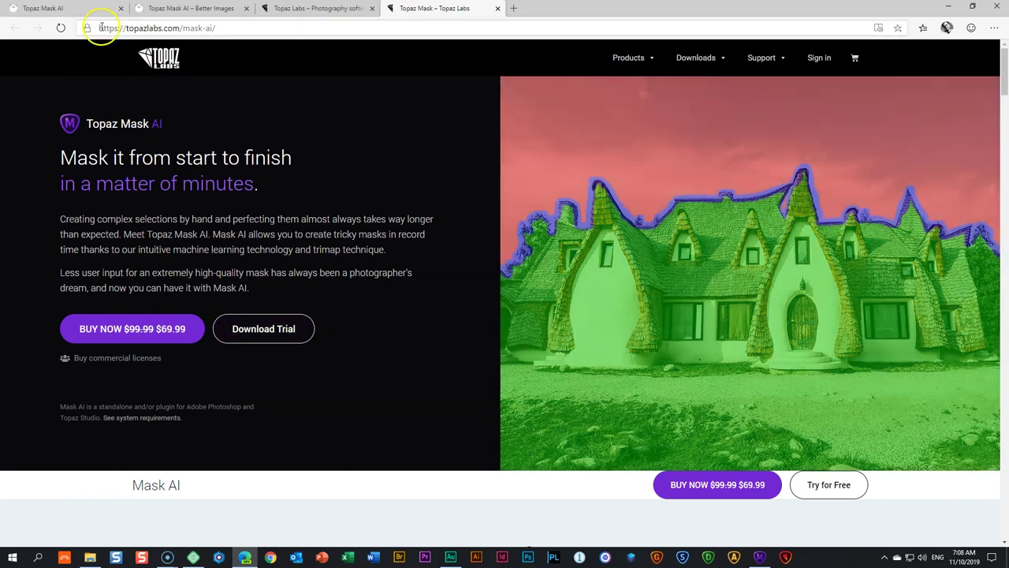
Return to the Brizy editor tab showing the doctor cutout above the lemons section.
left_click(91, 9)
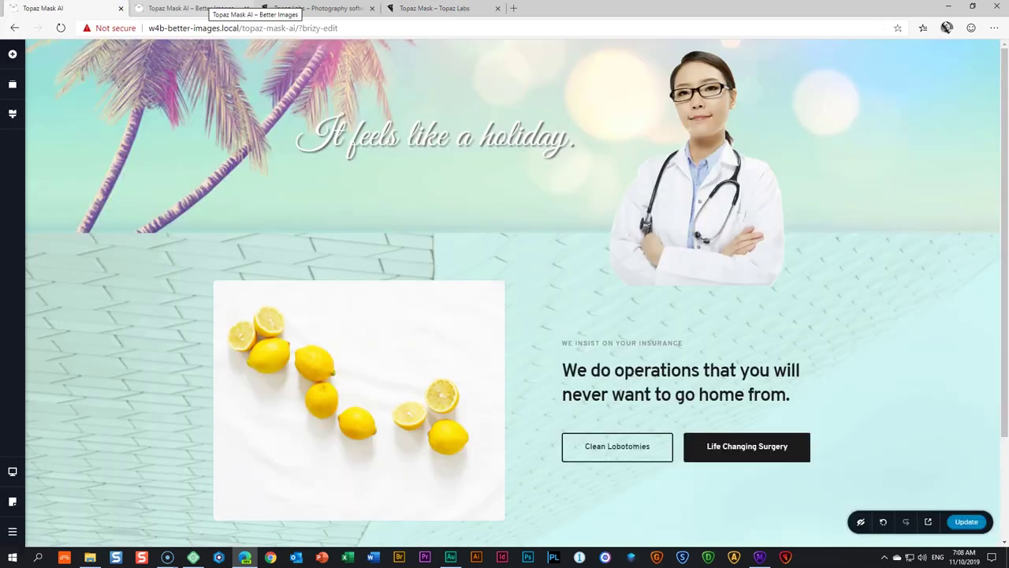